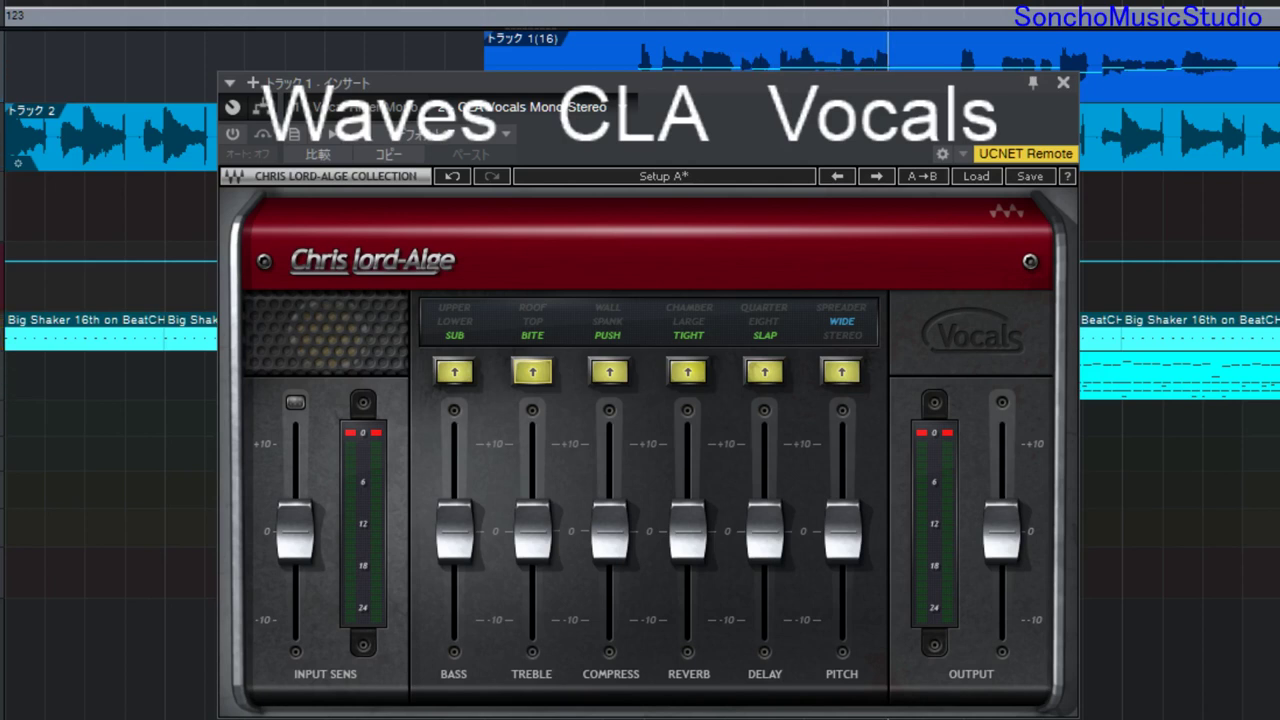
Step: Turn on the CLA Vocals effect and audition its Bass modes, finishing on Sub
click(231, 134)
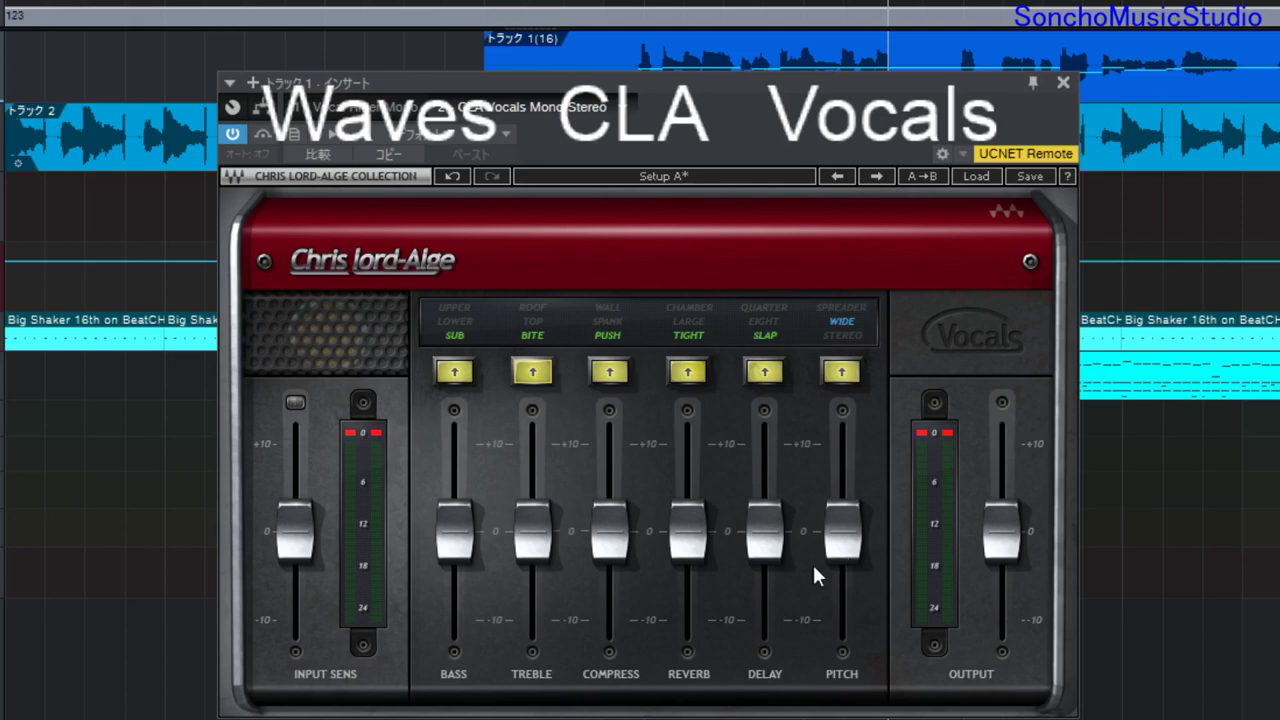
click(453, 372)
click(453, 372)
click(453, 372)
click(453, 372)
click(453, 372)
click(453, 372)
click(453, 372)
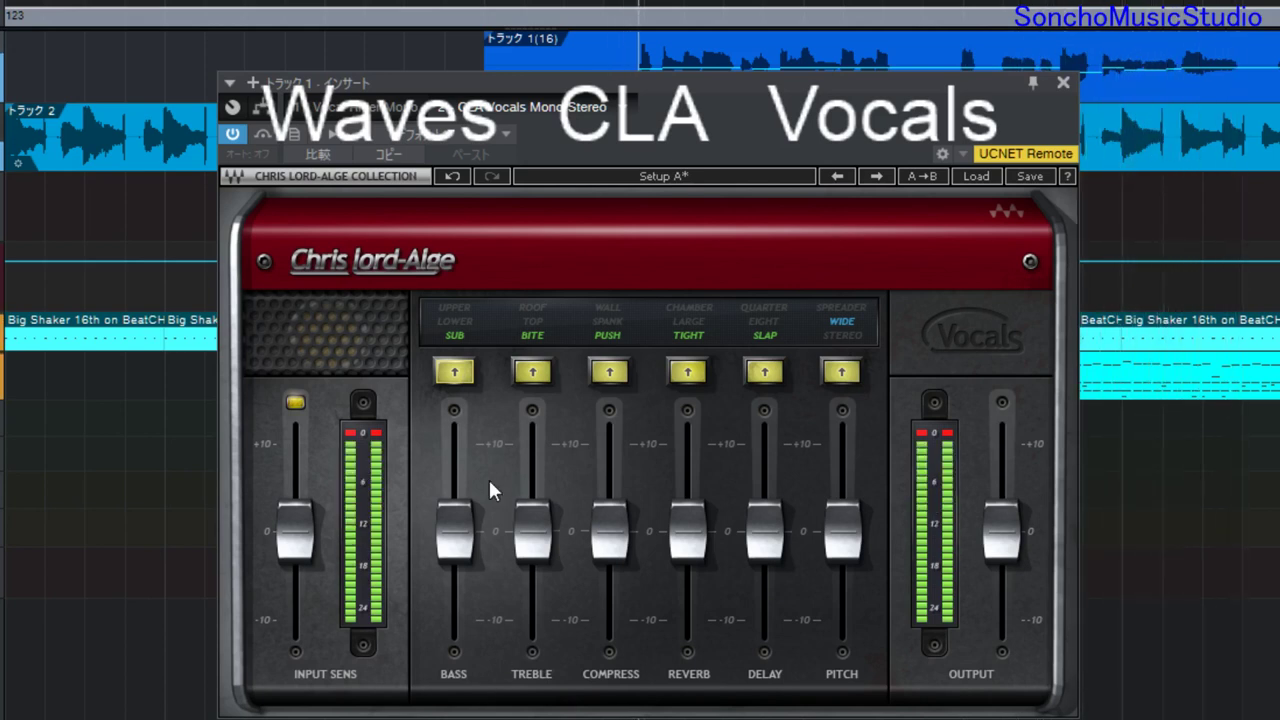
Step: Raise the Bass fader to 10.0 and cycle its mode through Lower and Upper to off
mouse_move(460, 551)
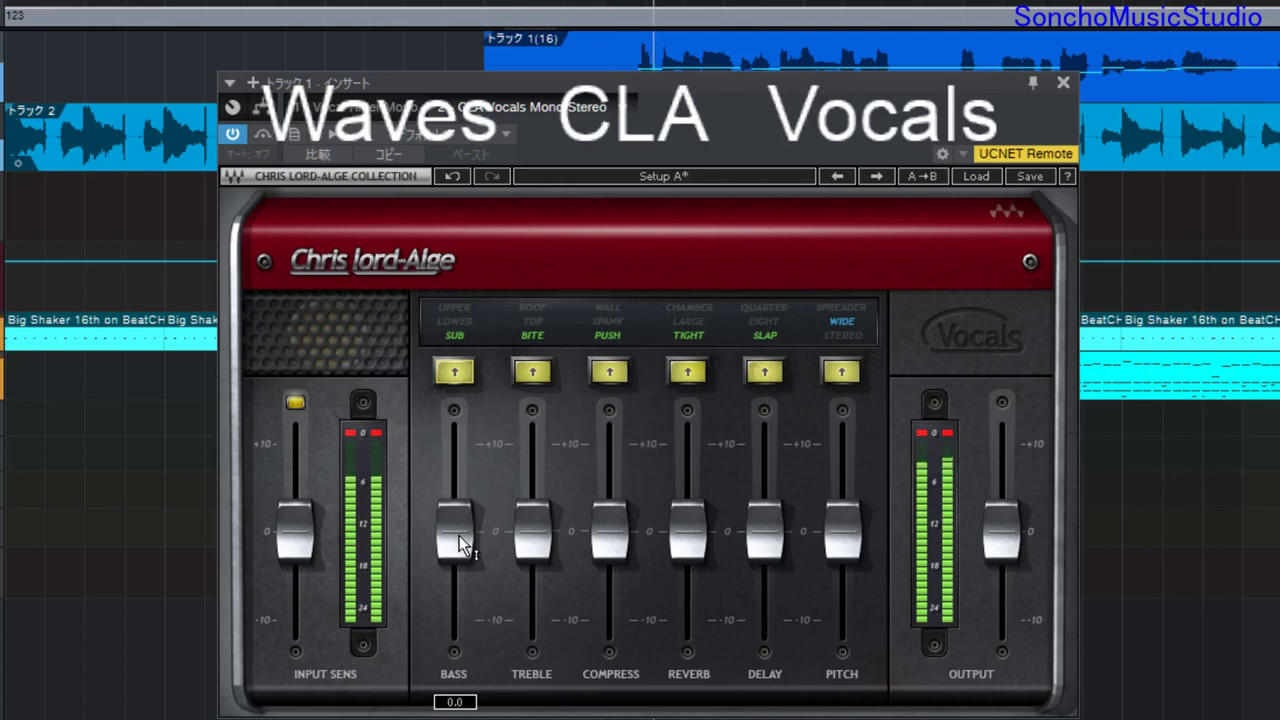
drag(459, 535, 459, 441)
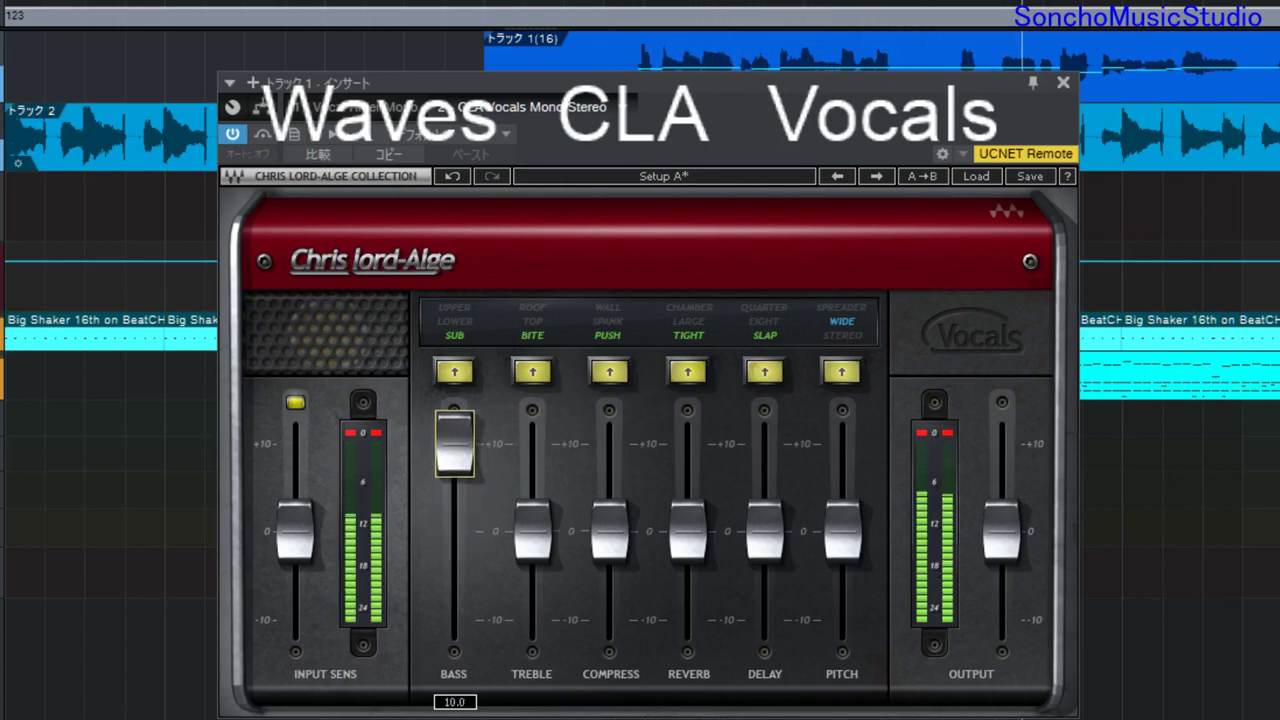
click(459, 372)
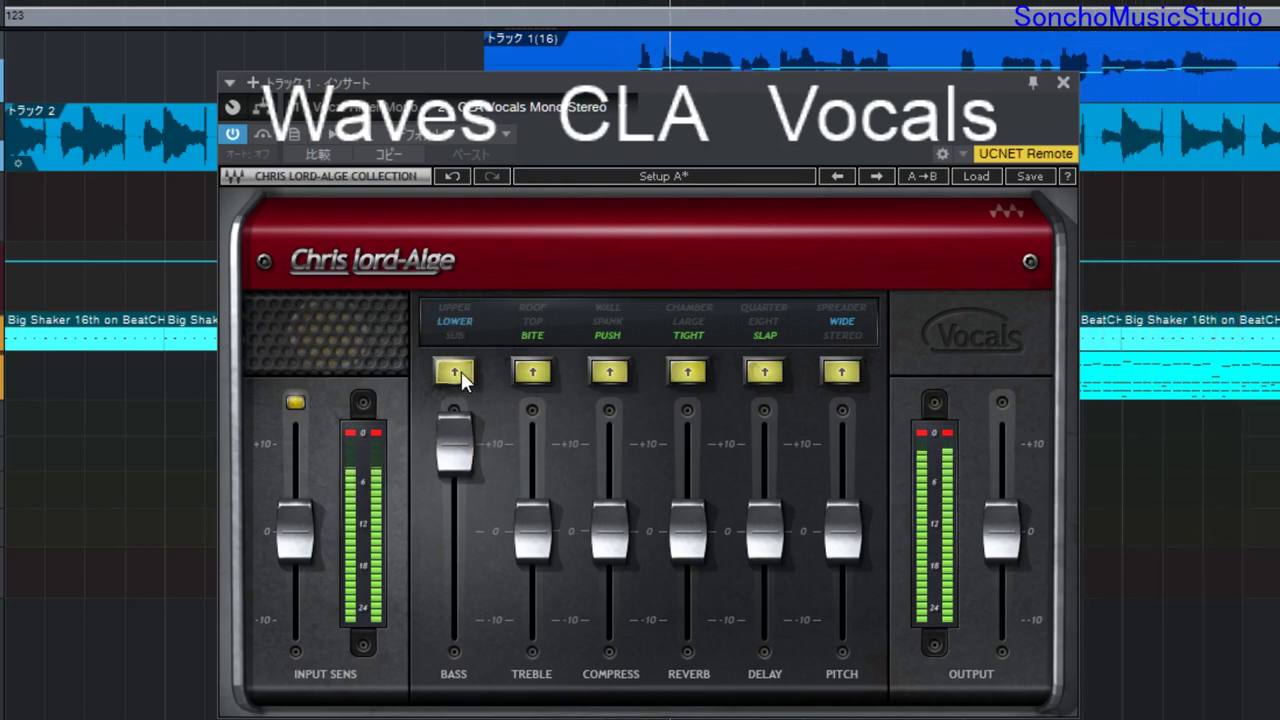
click(455, 372)
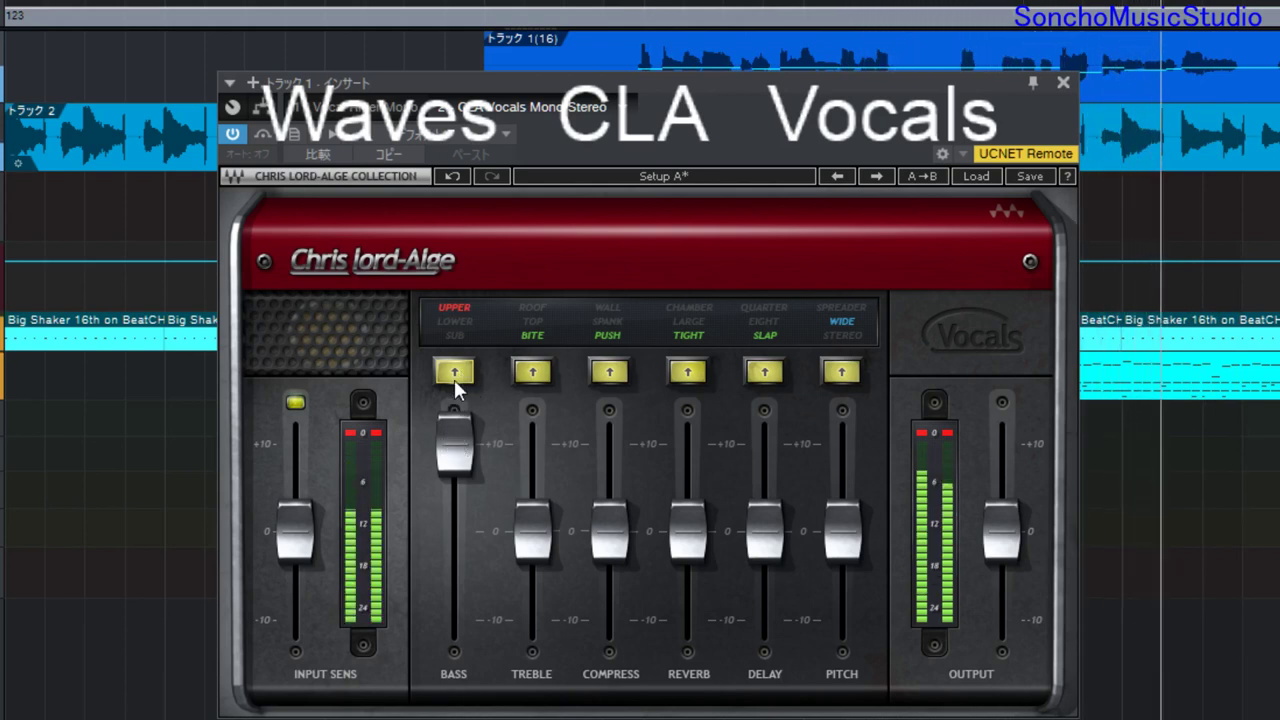
click(454, 379)
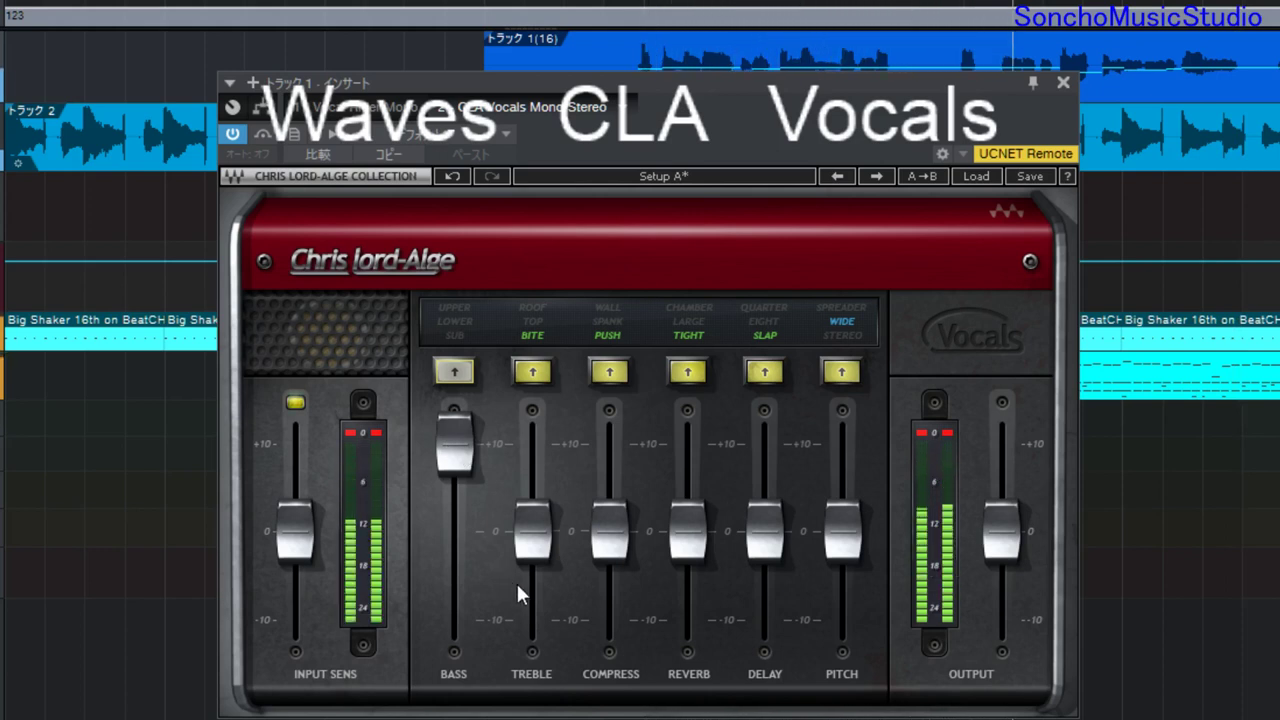
Step: Raise the Treble fader to +10 and cycle its mode through Top to off
drag(538, 546, 531, 457)
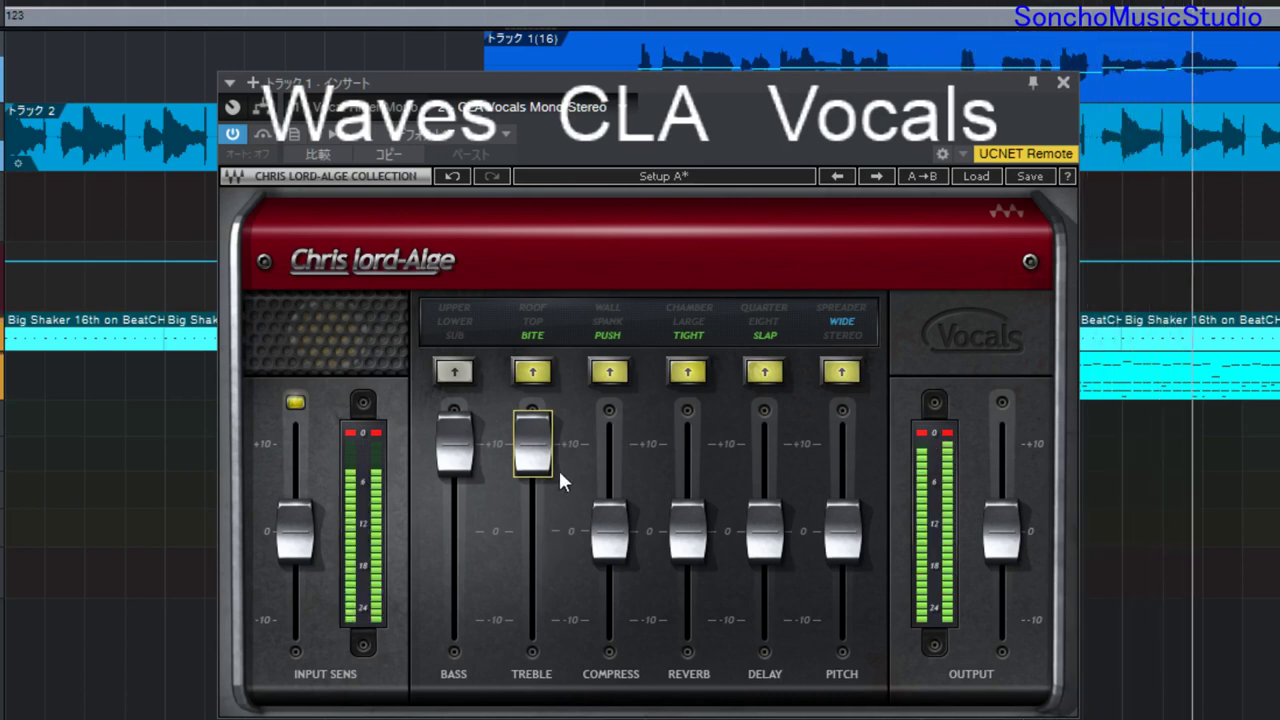
click(533, 372)
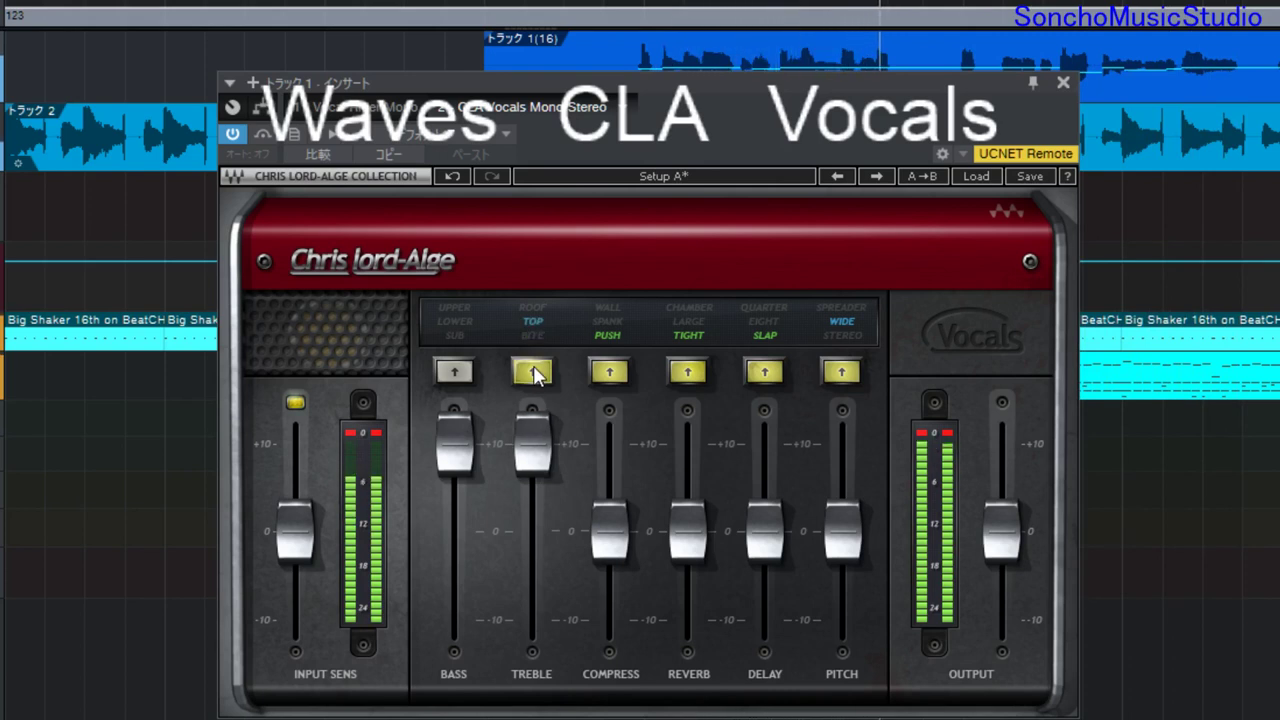
click(533, 372)
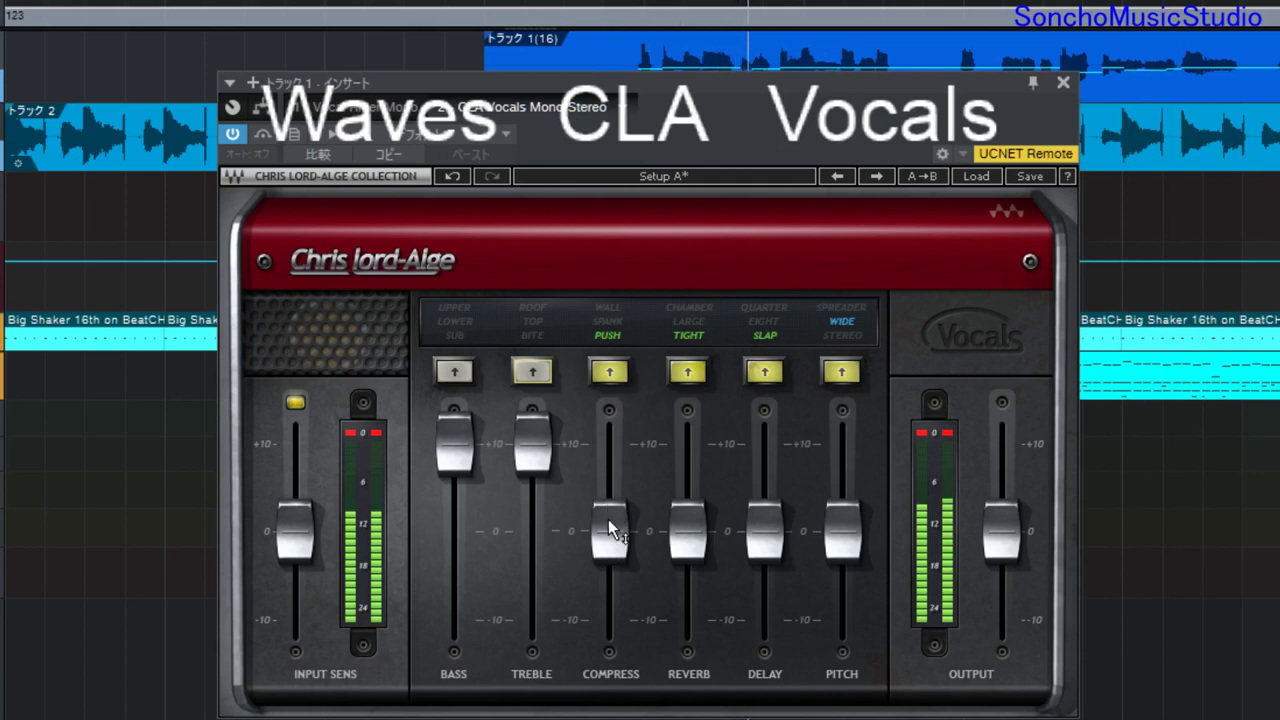
Step: Raise the Compress fader to 10.0 and cycle its mode through Spank and Wall to off
drag(608, 519, 608, 431)
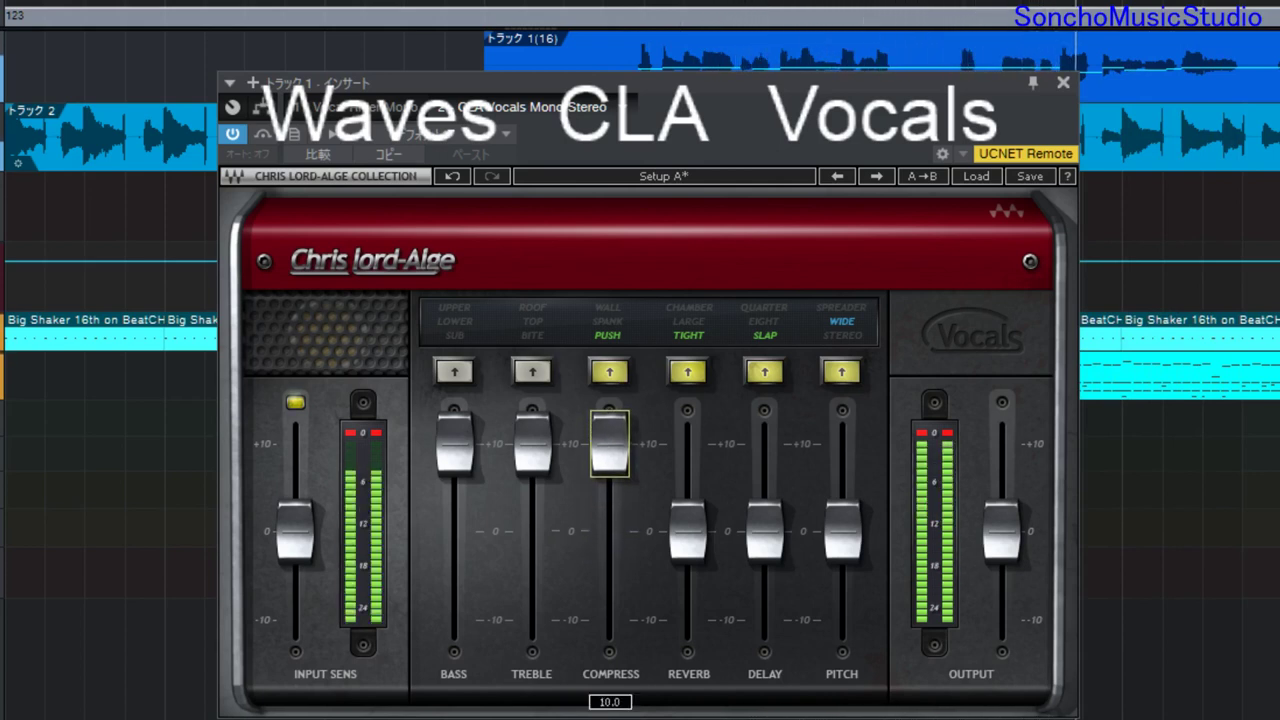
click(608, 377)
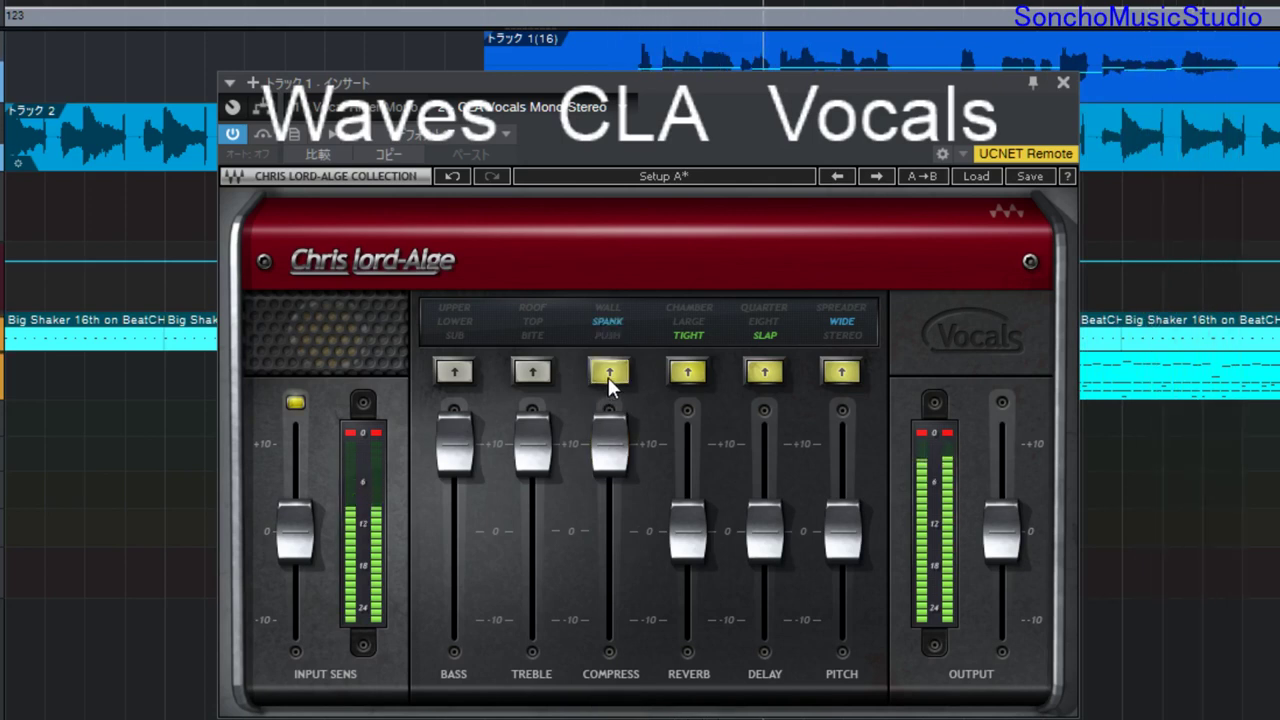
click(608, 377)
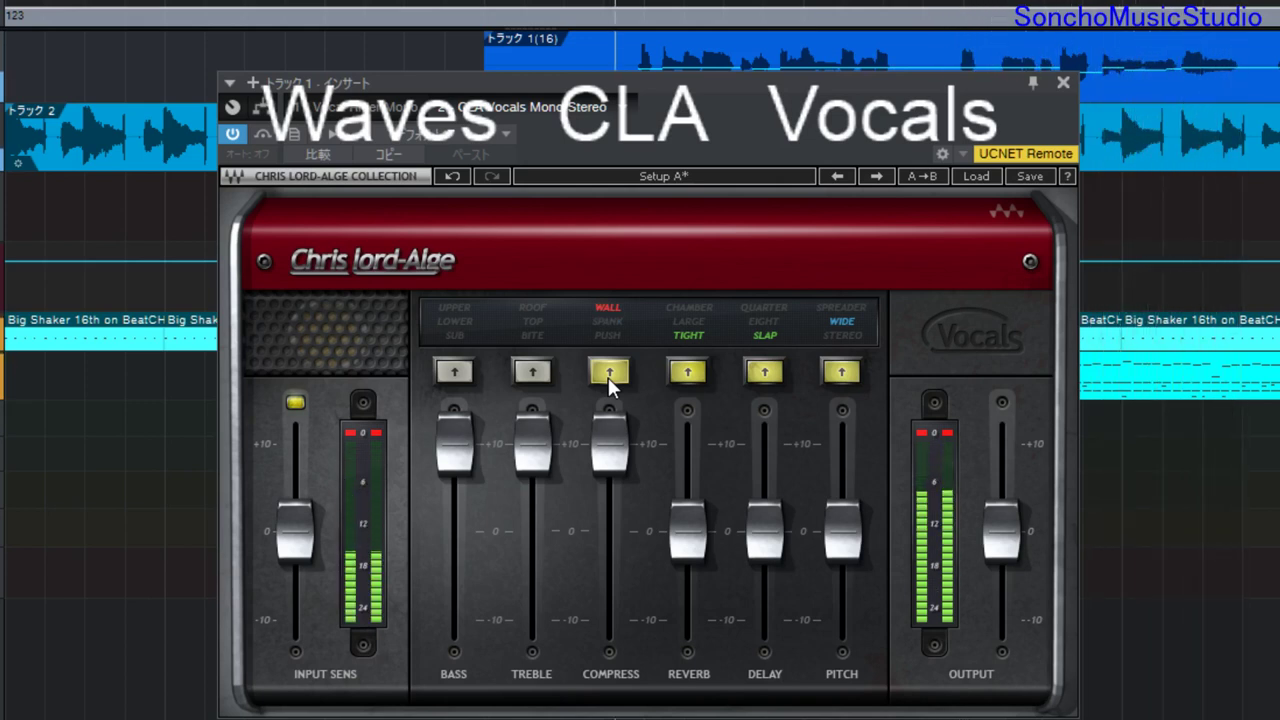
click(608, 377)
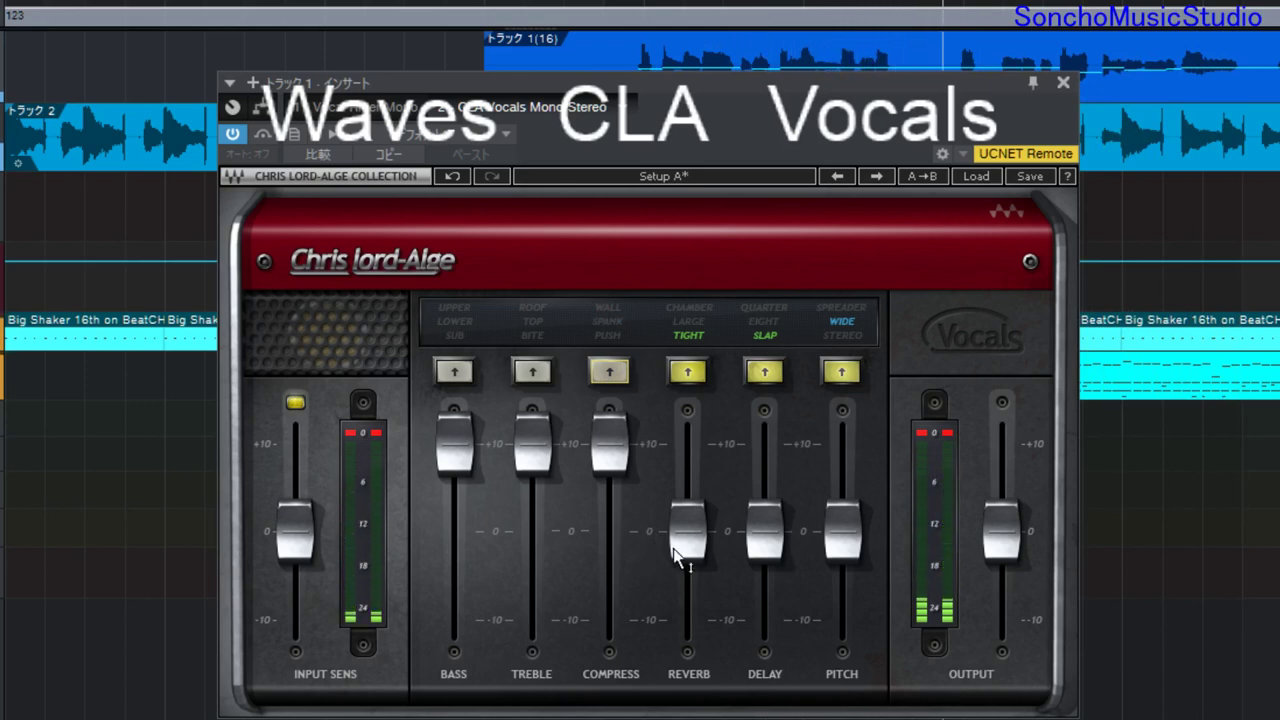
Step: Raise the Reverb fader to 8.5 and cycle its mode through Large and Chamber to off
drag(690, 543, 688, 448)
drag(688, 449, 688, 457)
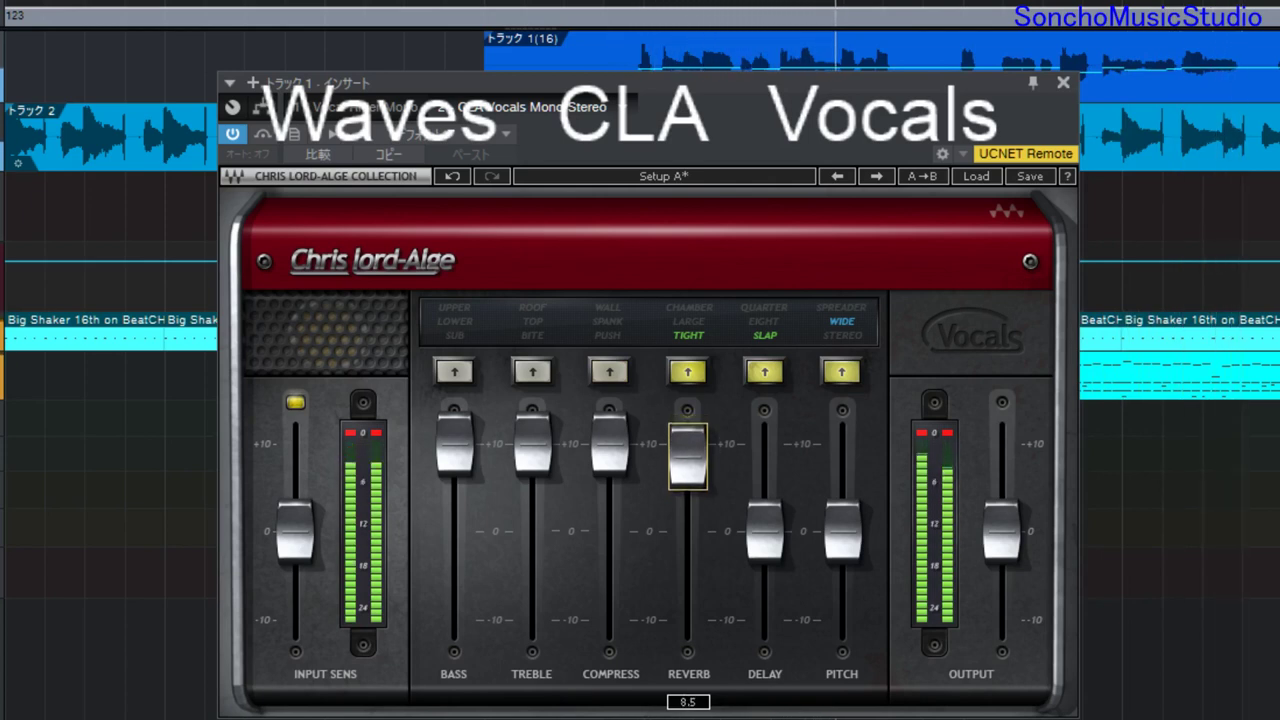
click(696, 370)
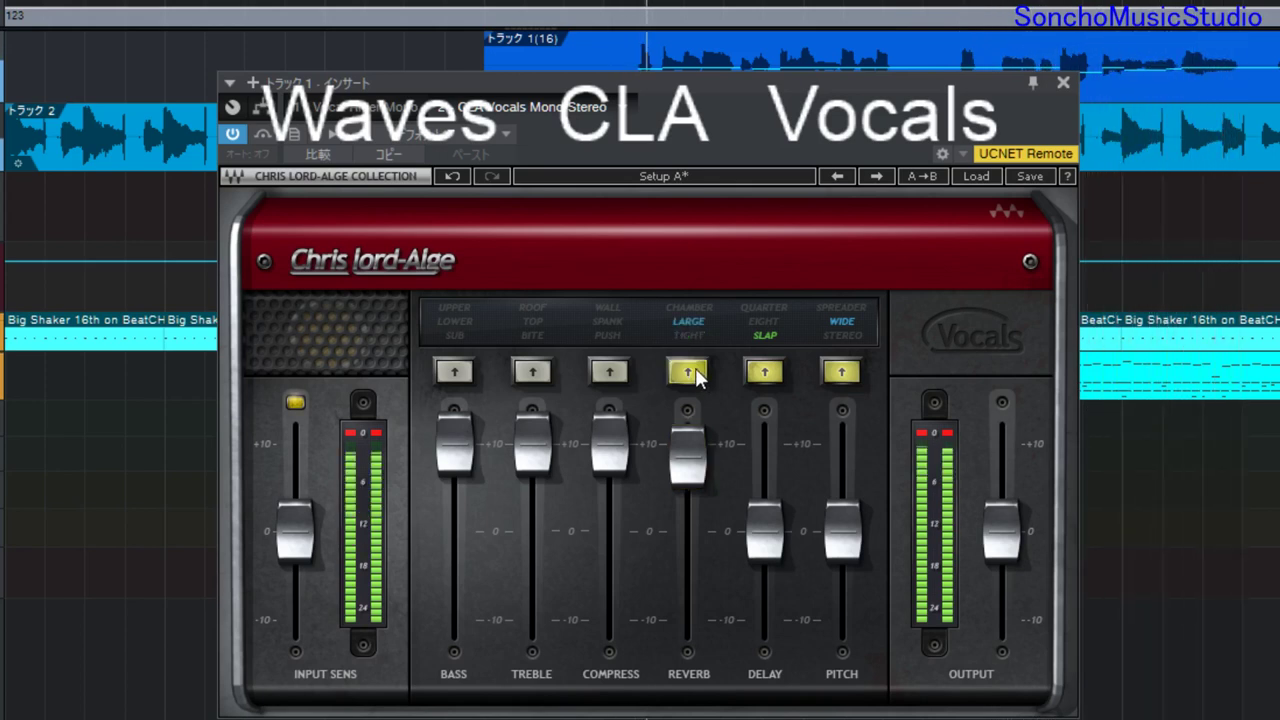
click(696, 372)
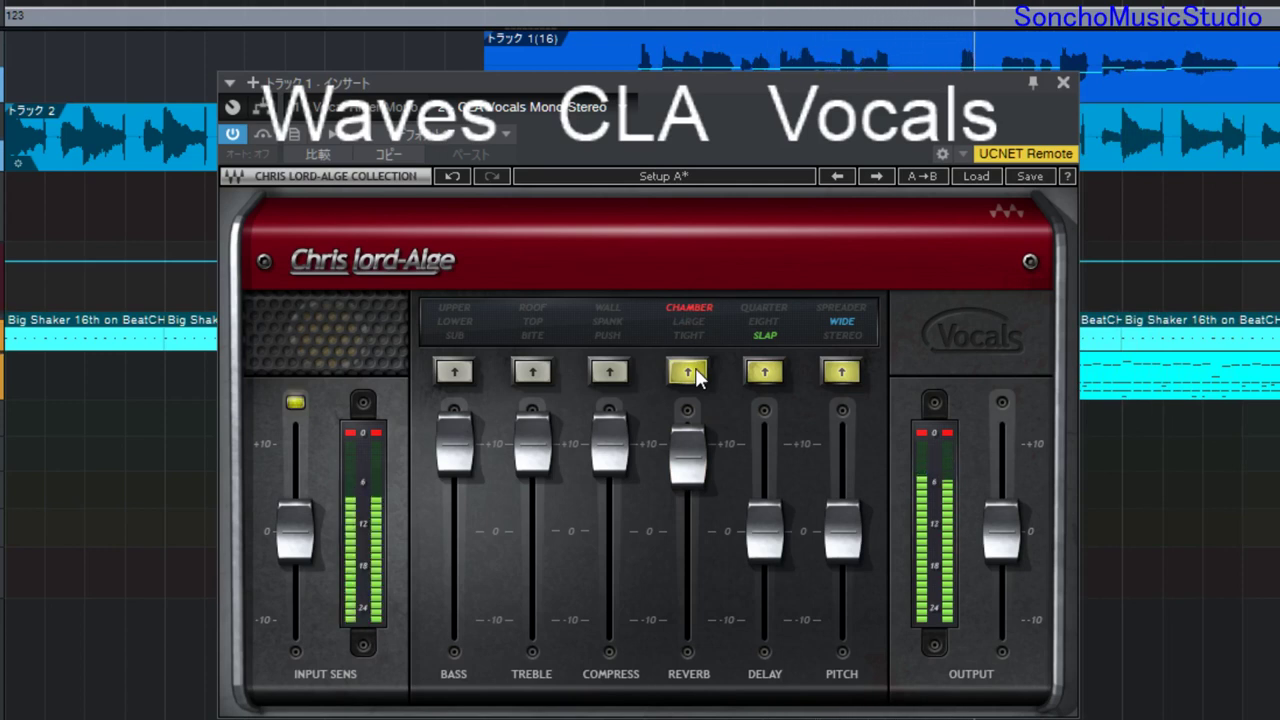
click(696, 372)
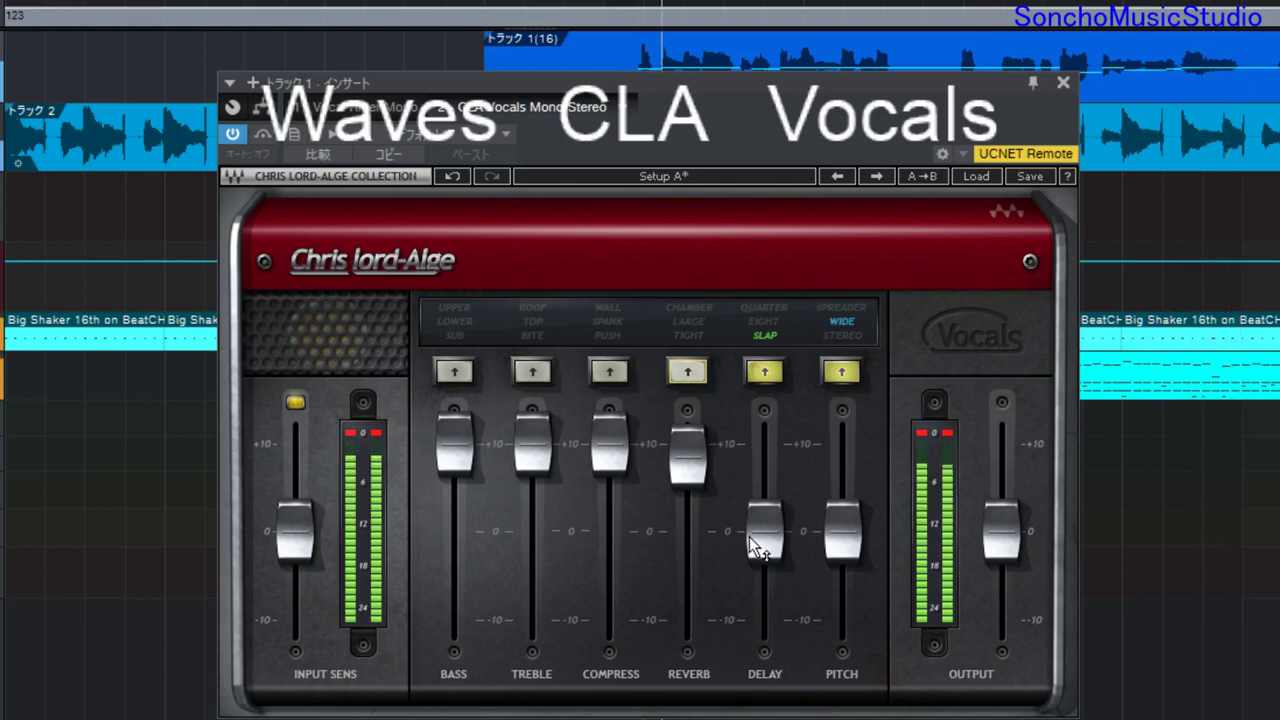
Step: Raise the Delay fader to 10.0 and cycle its mode through Eight and Quarter to off
mouse_move(766, 535)
drag(768, 528, 768, 441)
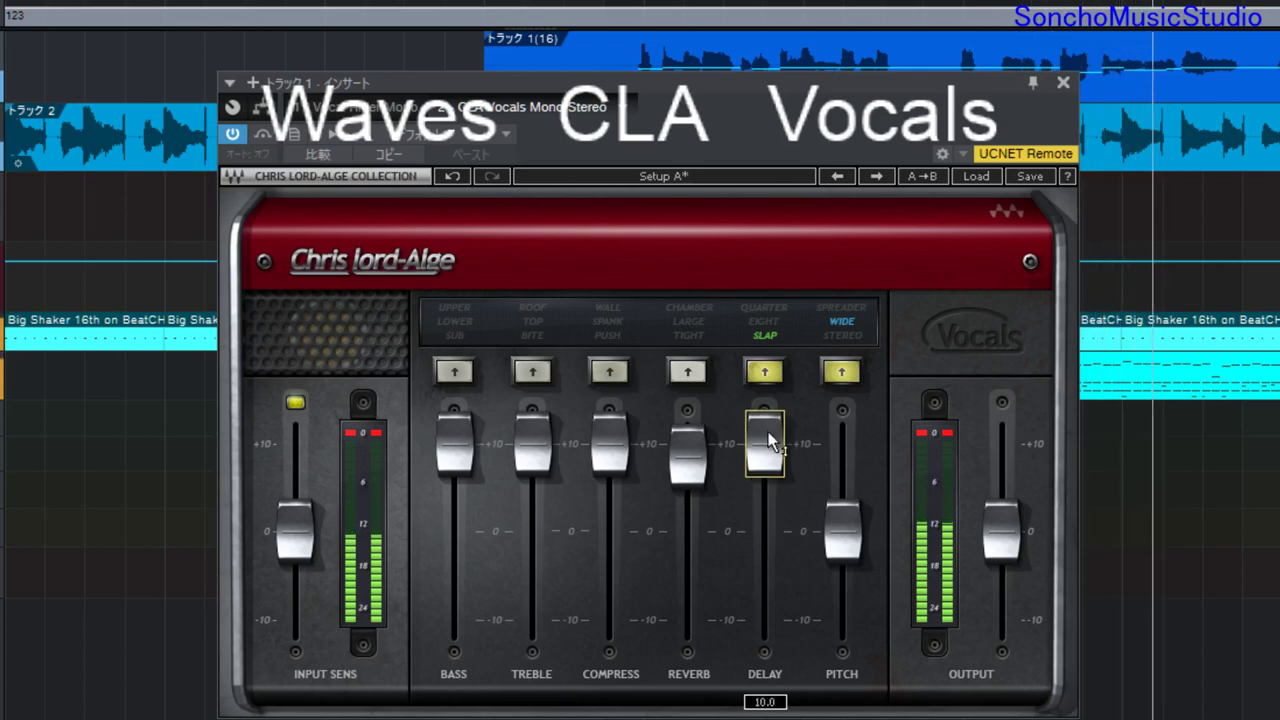
click(764, 373)
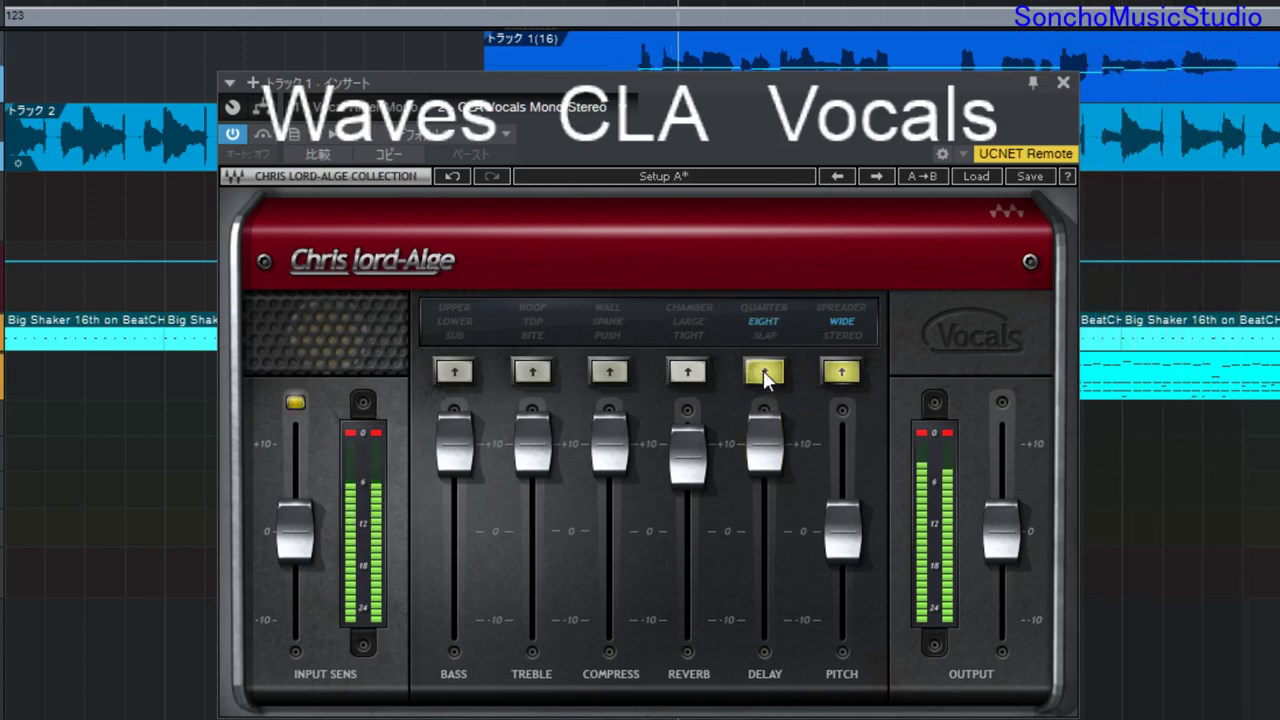
click(764, 373)
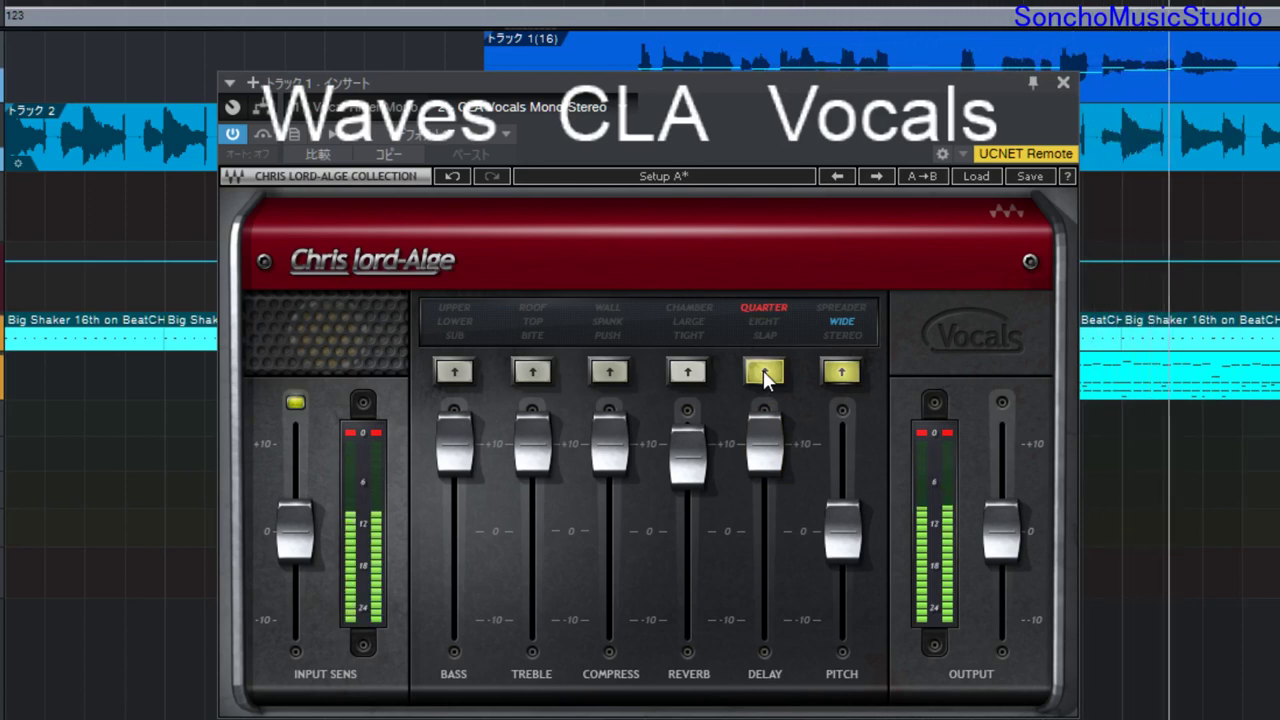
click(764, 373)
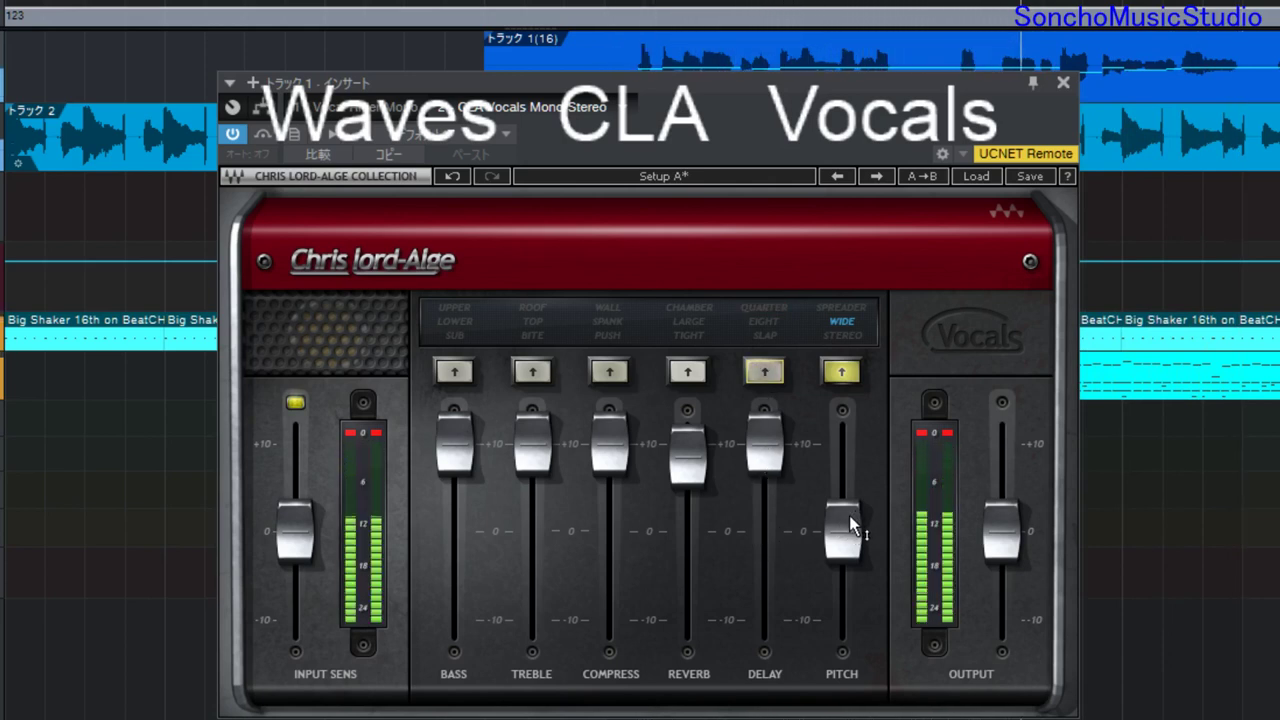
Step: Raise the Pitch fader to 10.0 and cycle its mode through Spreader to off
drag(849, 515, 849, 428)
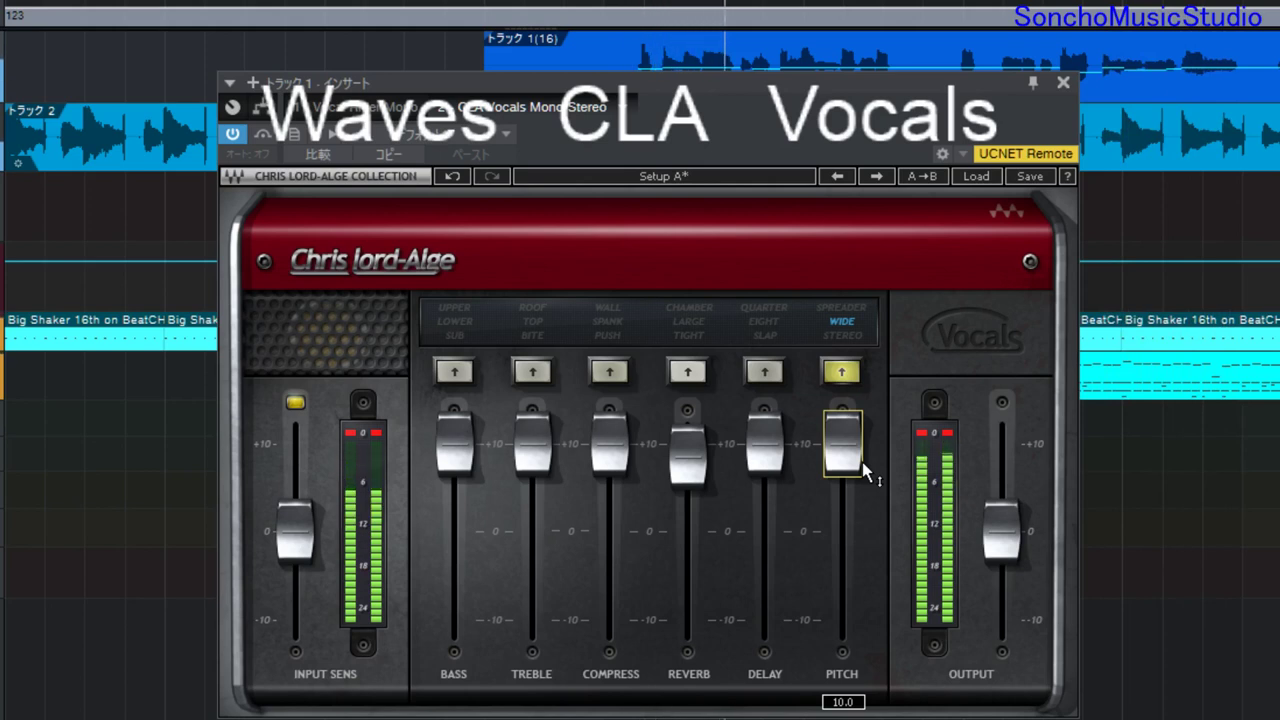
click(843, 373)
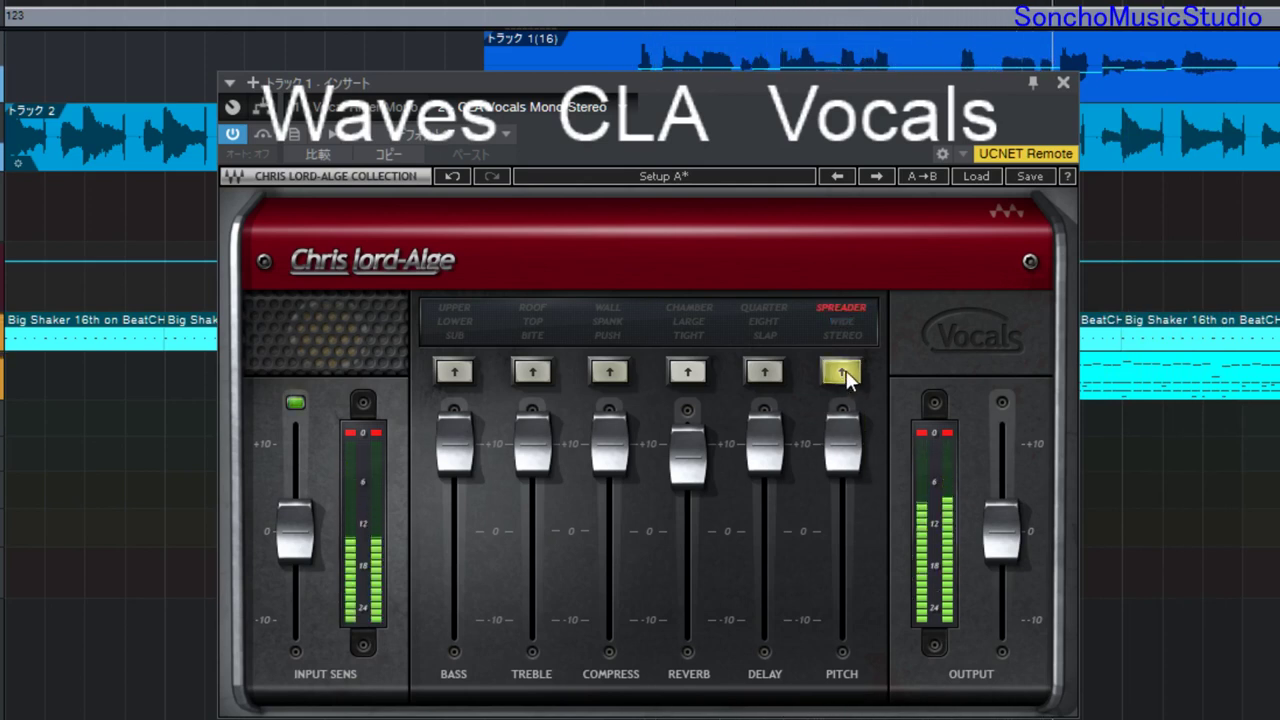
click(843, 373)
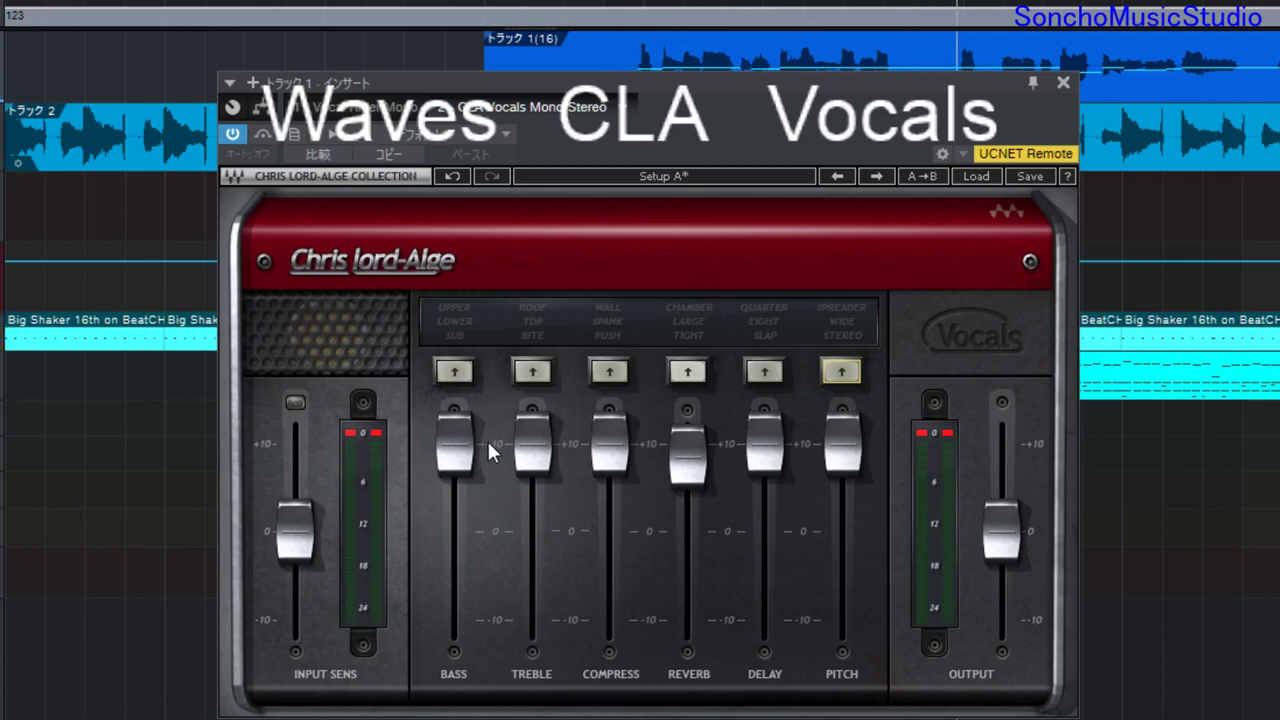
Step: Reset the Bass, Treble, Compress, Reverb, Delay and Pitch faders to 0
drag(451, 446, 445, 532)
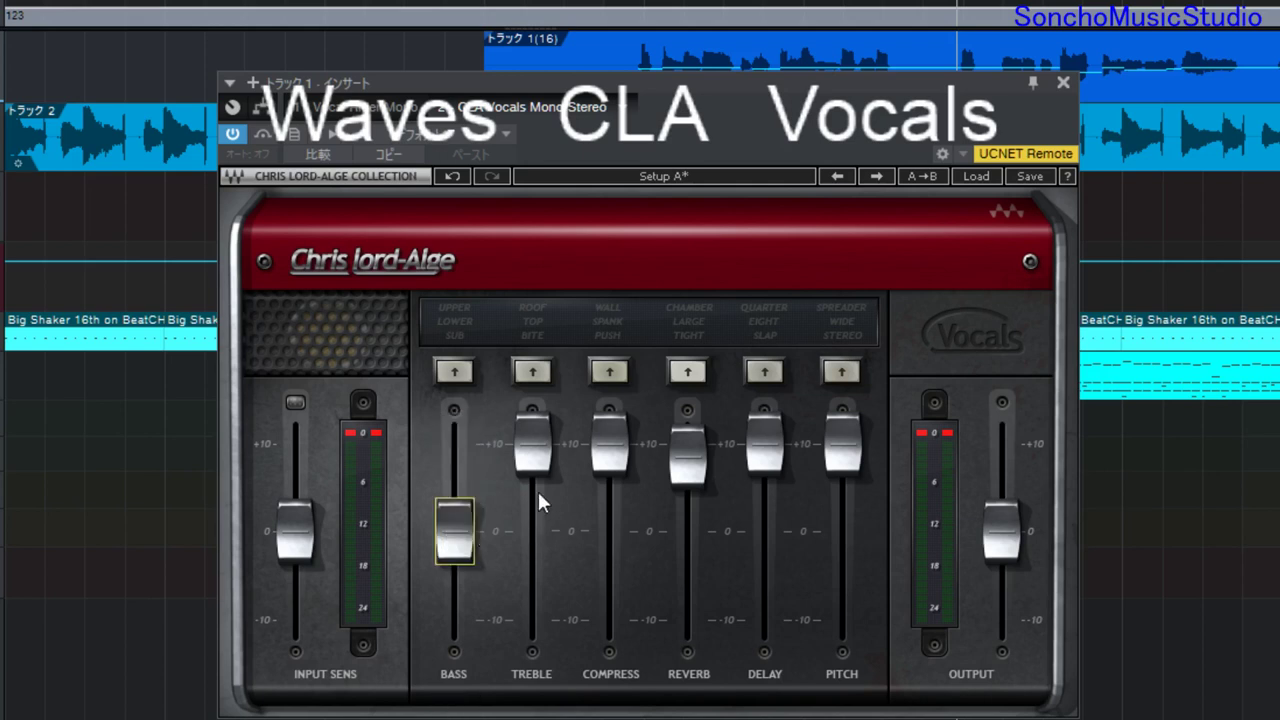
drag(538, 491, 536, 577)
drag(609, 441, 609, 529)
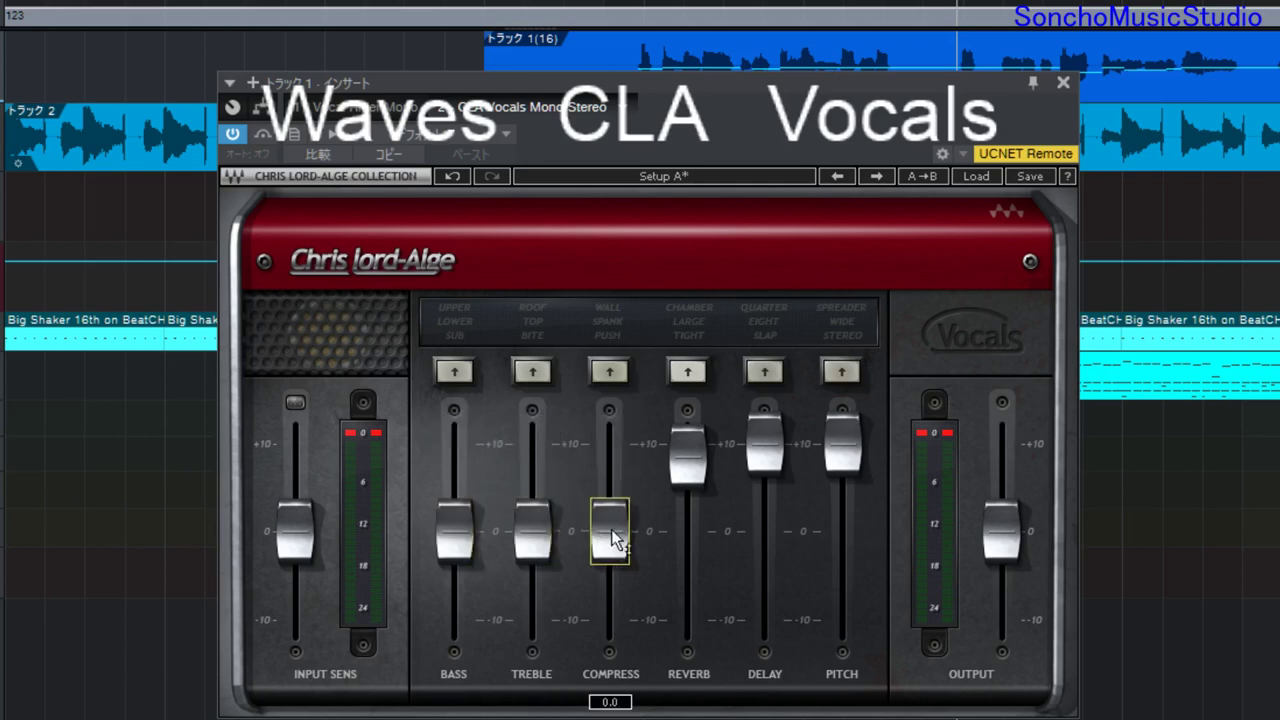
drag(686, 470, 686, 546)
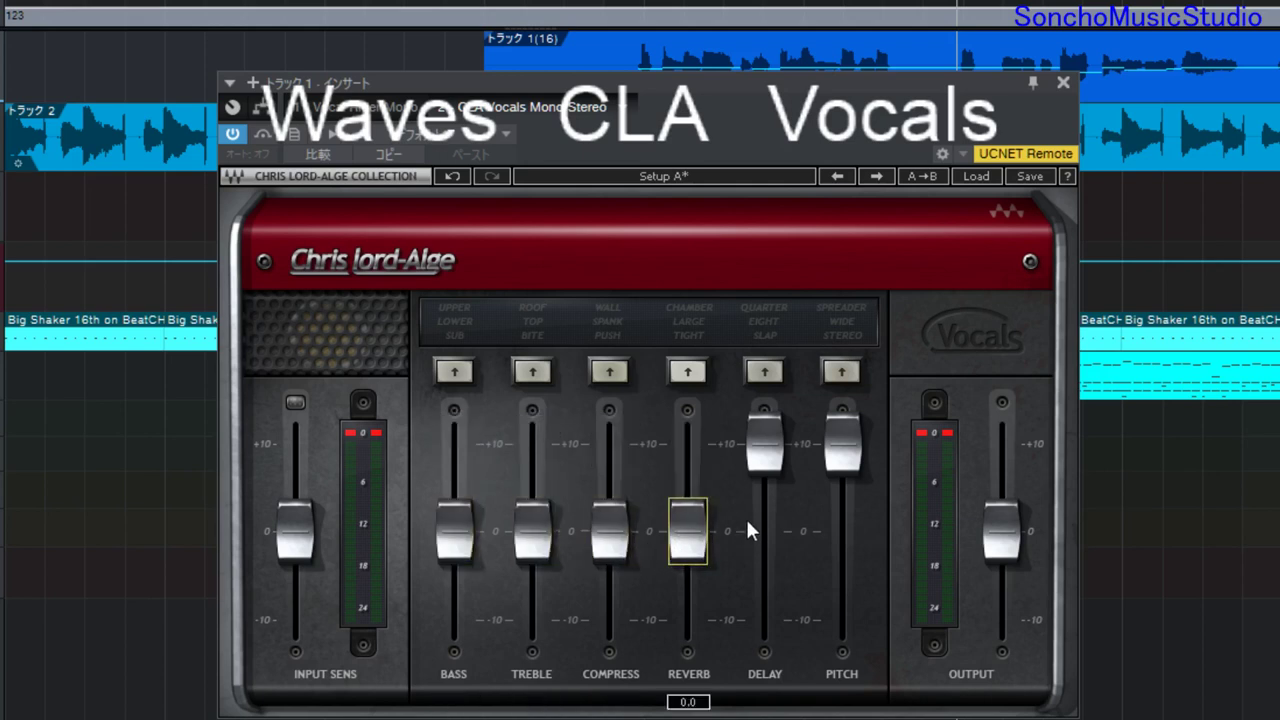
drag(765, 471, 770, 568)
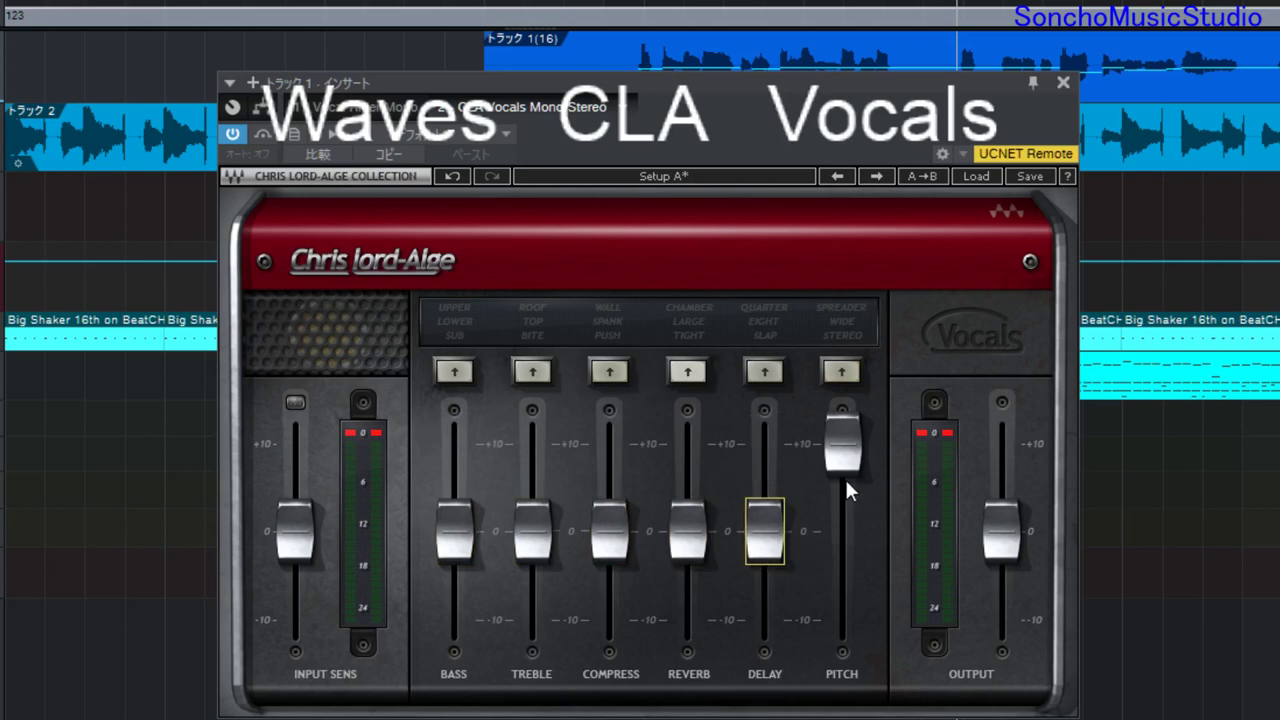
drag(843, 455, 843, 542)
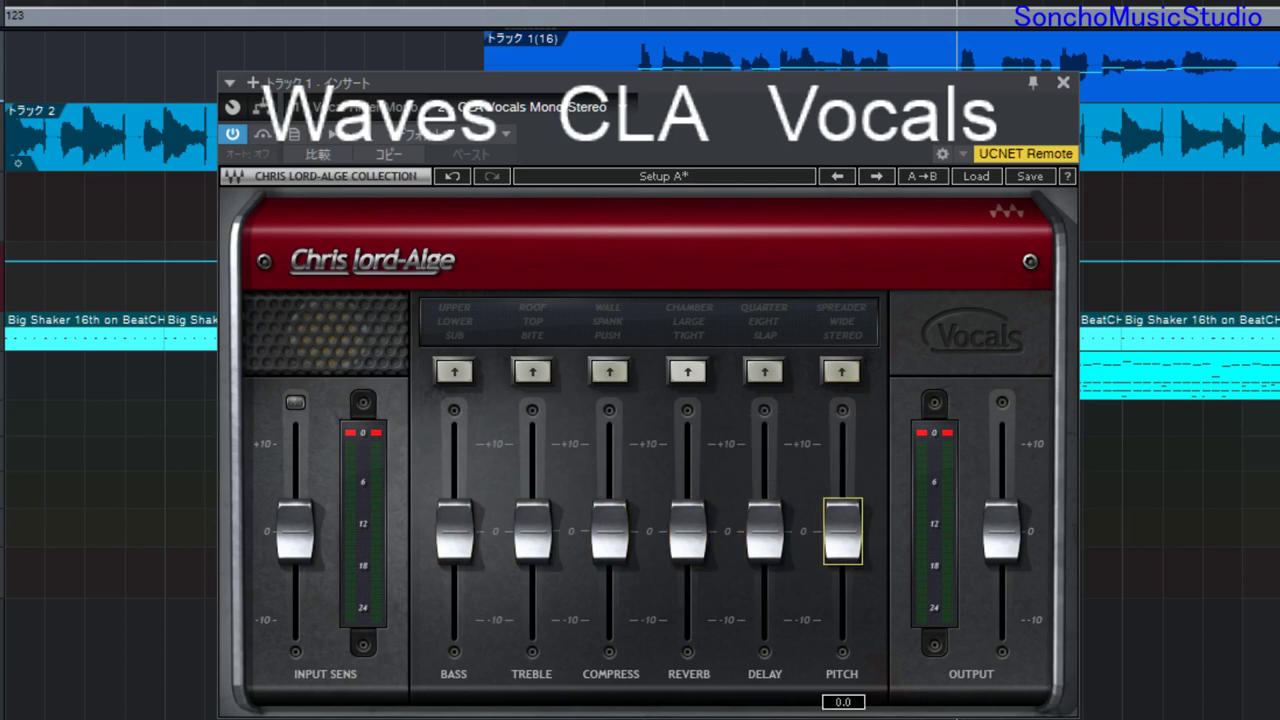
Step: Switch on all six effect sections with the modes Sub, Bite, Push, Tight, Slap and Stereo
click(460, 373)
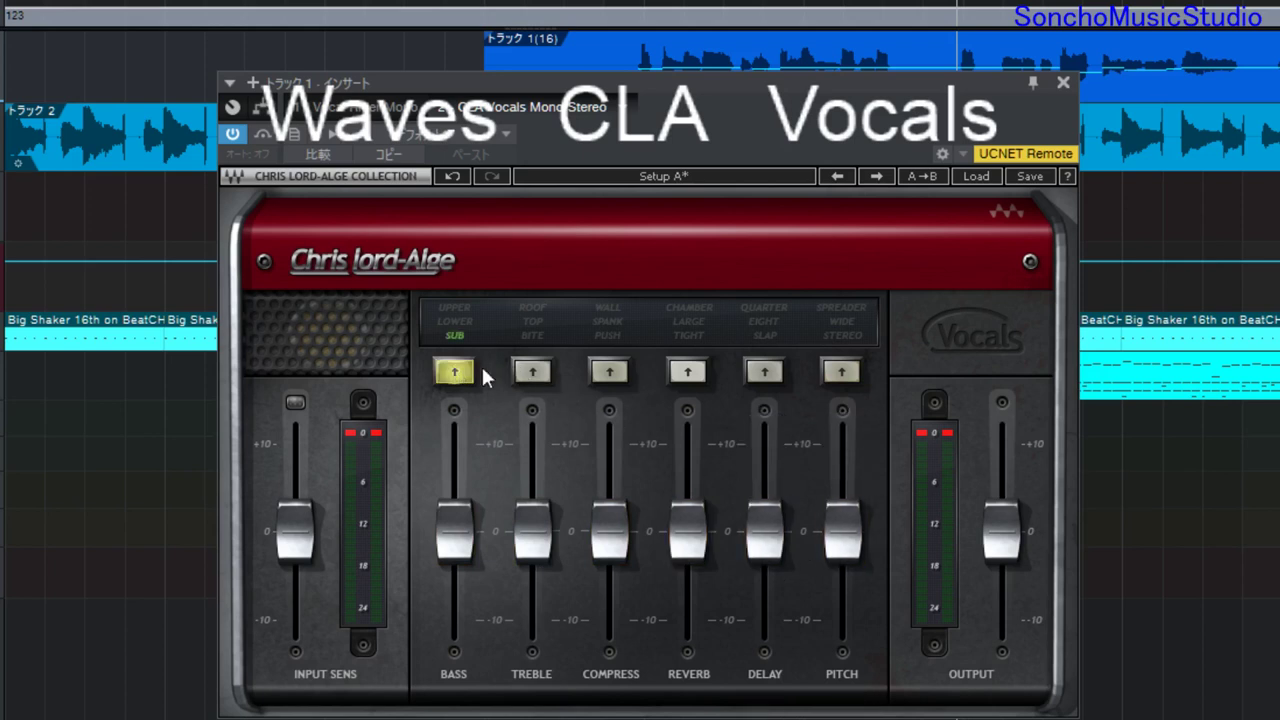
click(598, 371)
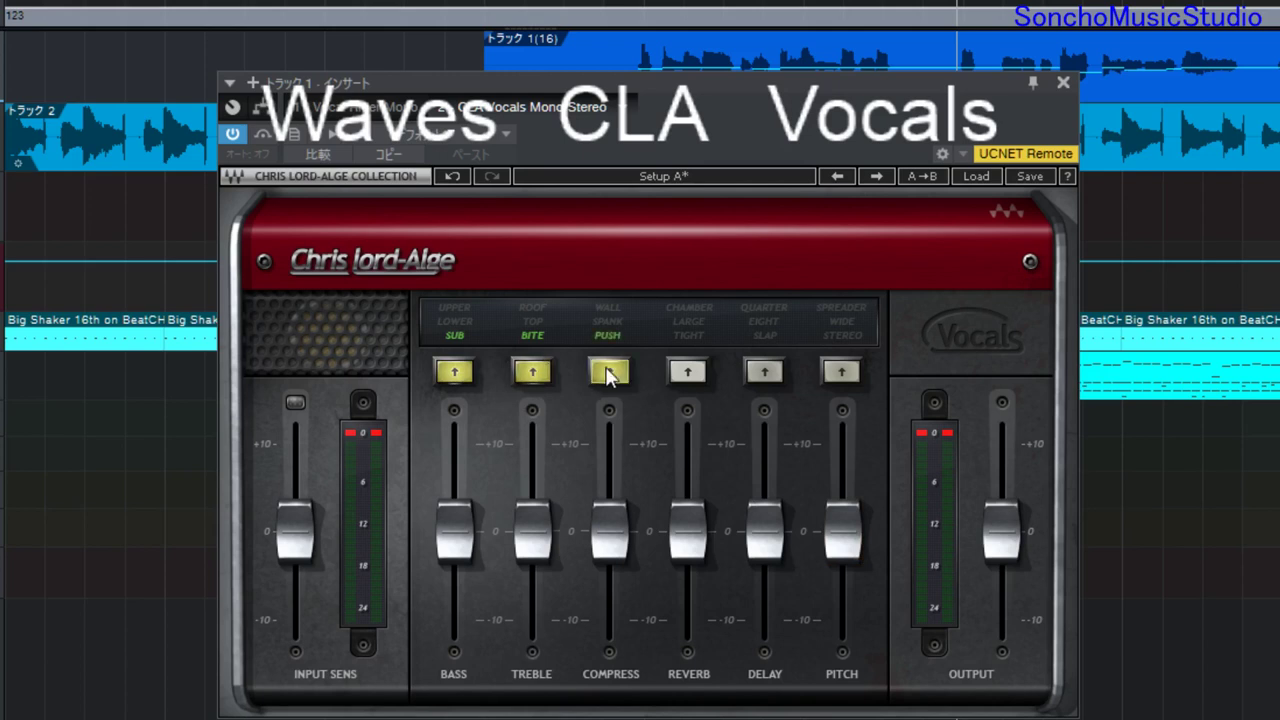
click(765, 373)
click(847, 371)
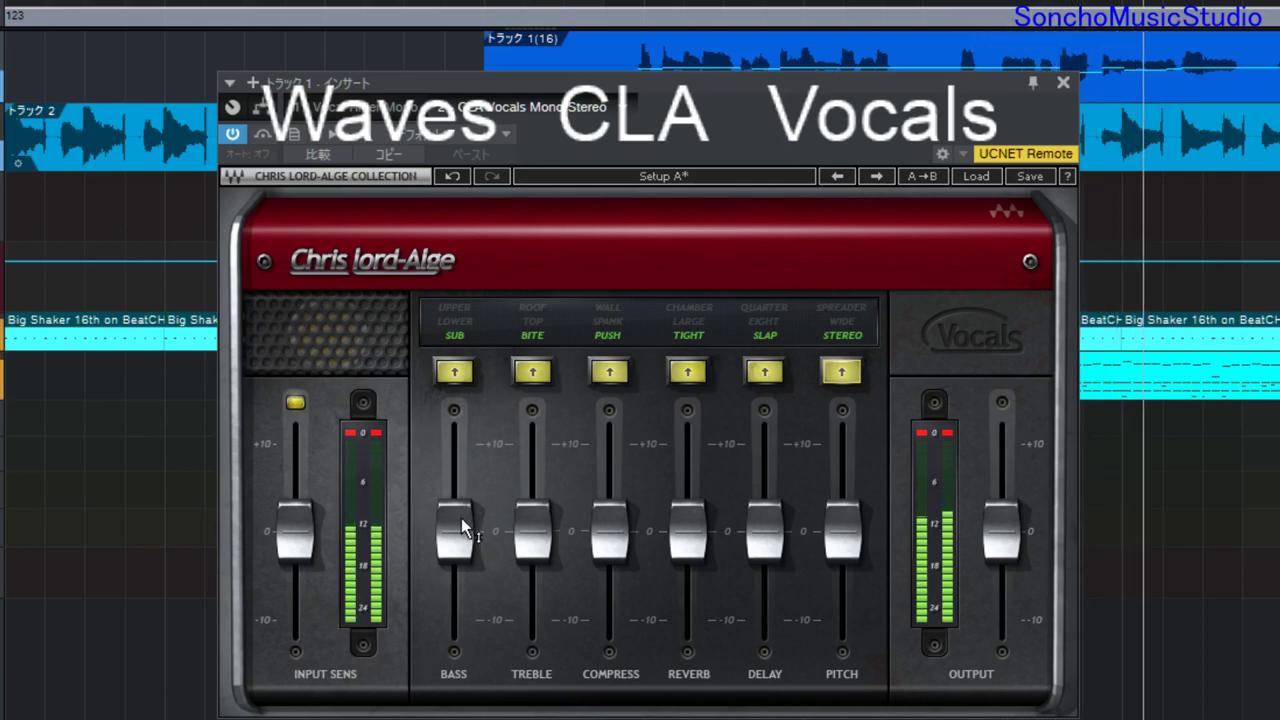
Step: Raise the Bass fader to 5.6, lower Treble to about -2.5 and raise Compress to about 7
drag(466, 518, 466, 468)
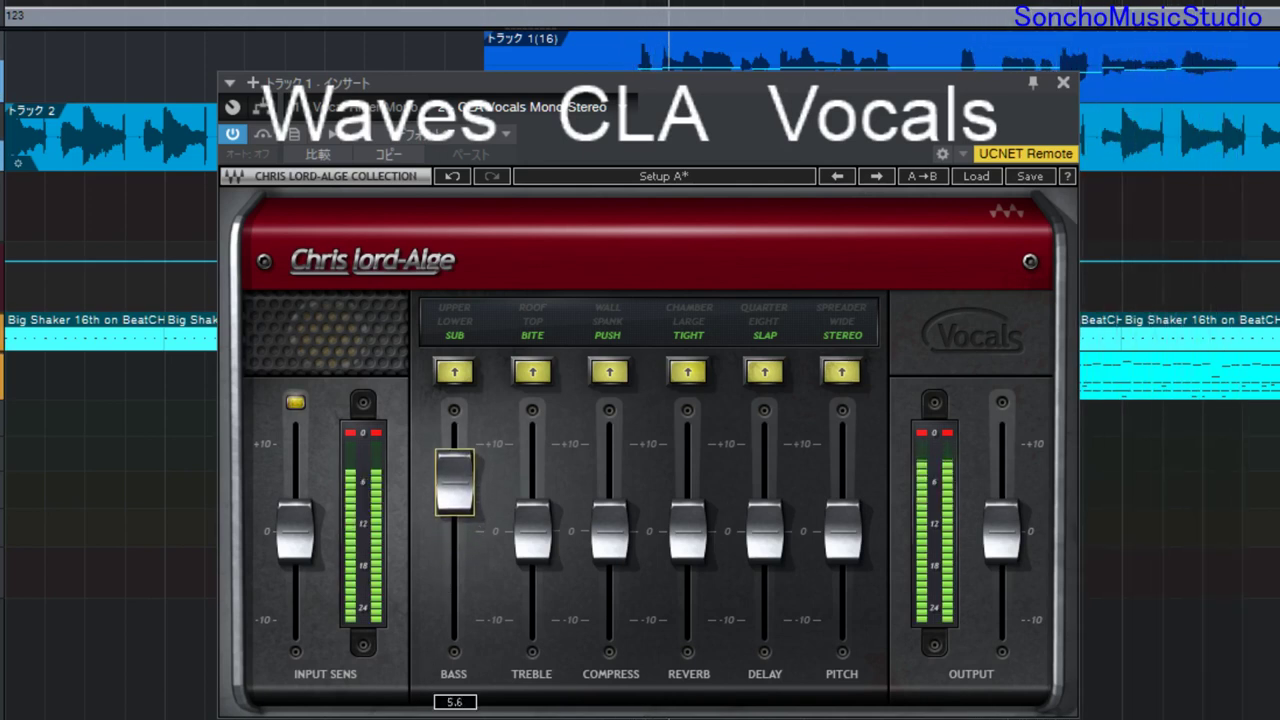
mouse_move(524, 523)
mouse_down()
mouse_move(524, 476)
mouse_move(524, 544)
mouse_up()
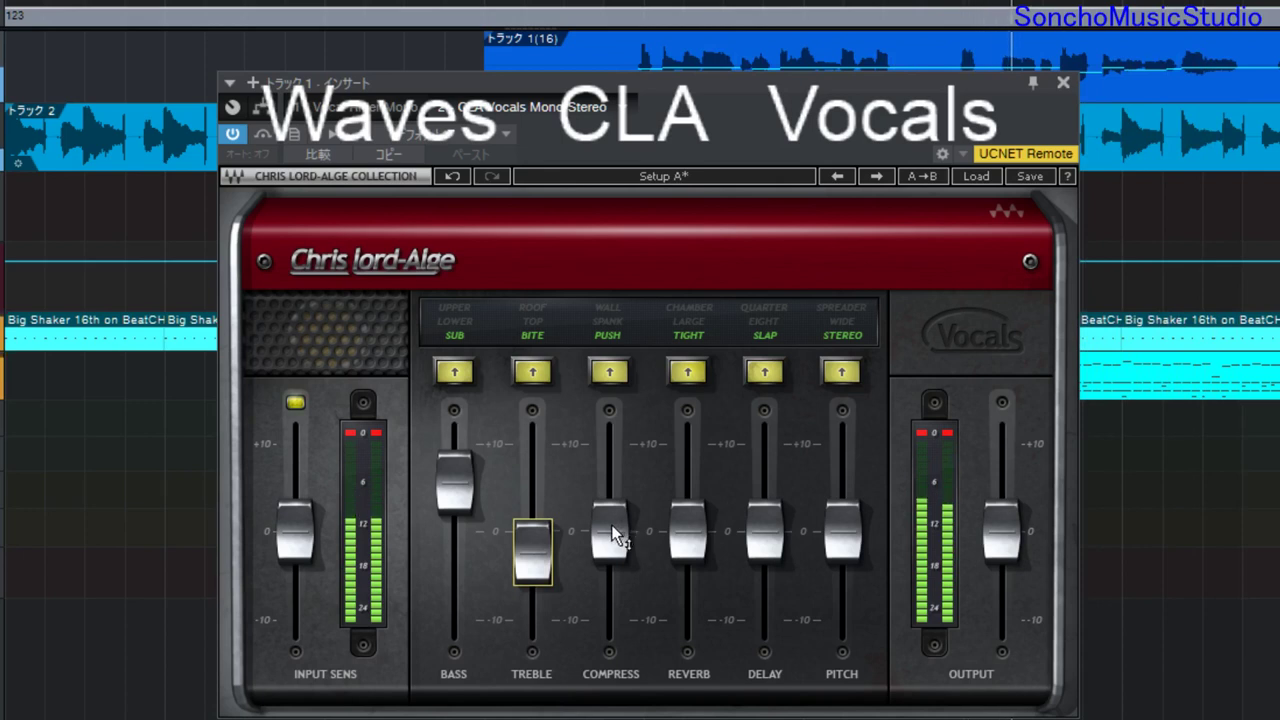
drag(611, 524, 611, 466)
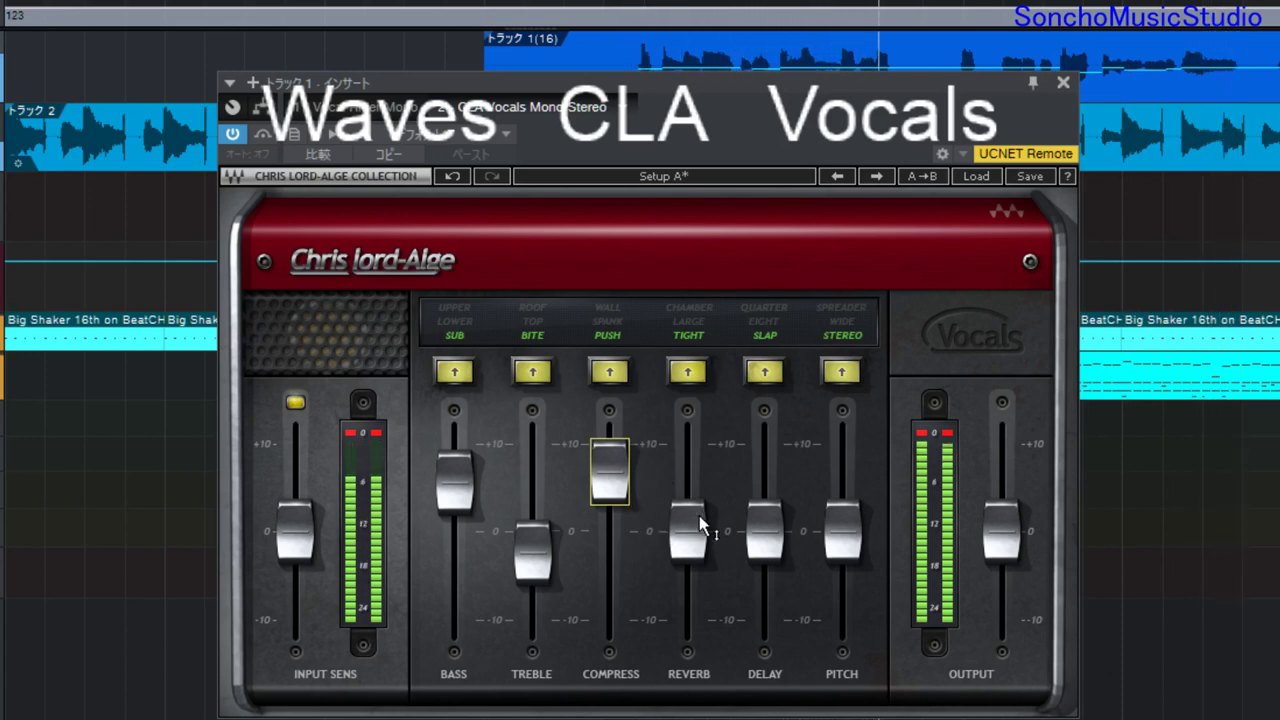
Step: Raise the Reverb fader to about 4, Delay to about 2.5 and Pitch to about 5.5
drag(699, 515, 699, 479)
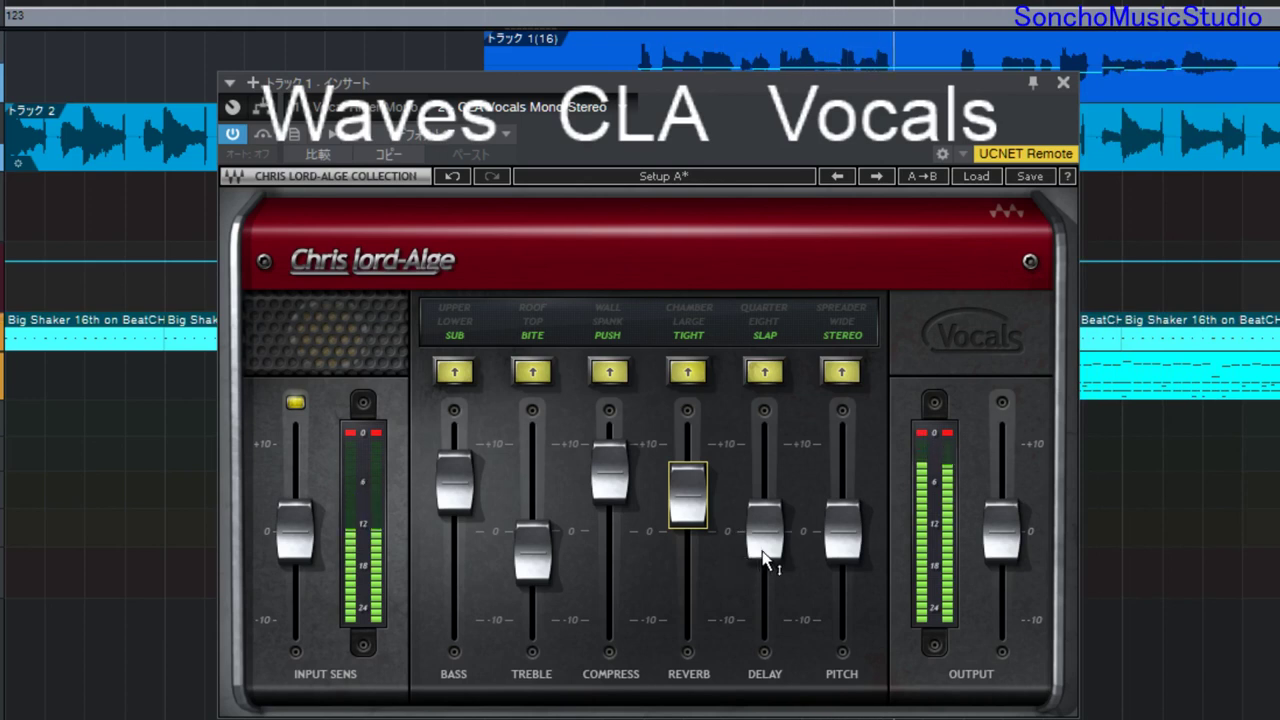
drag(762, 530, 764, 511)
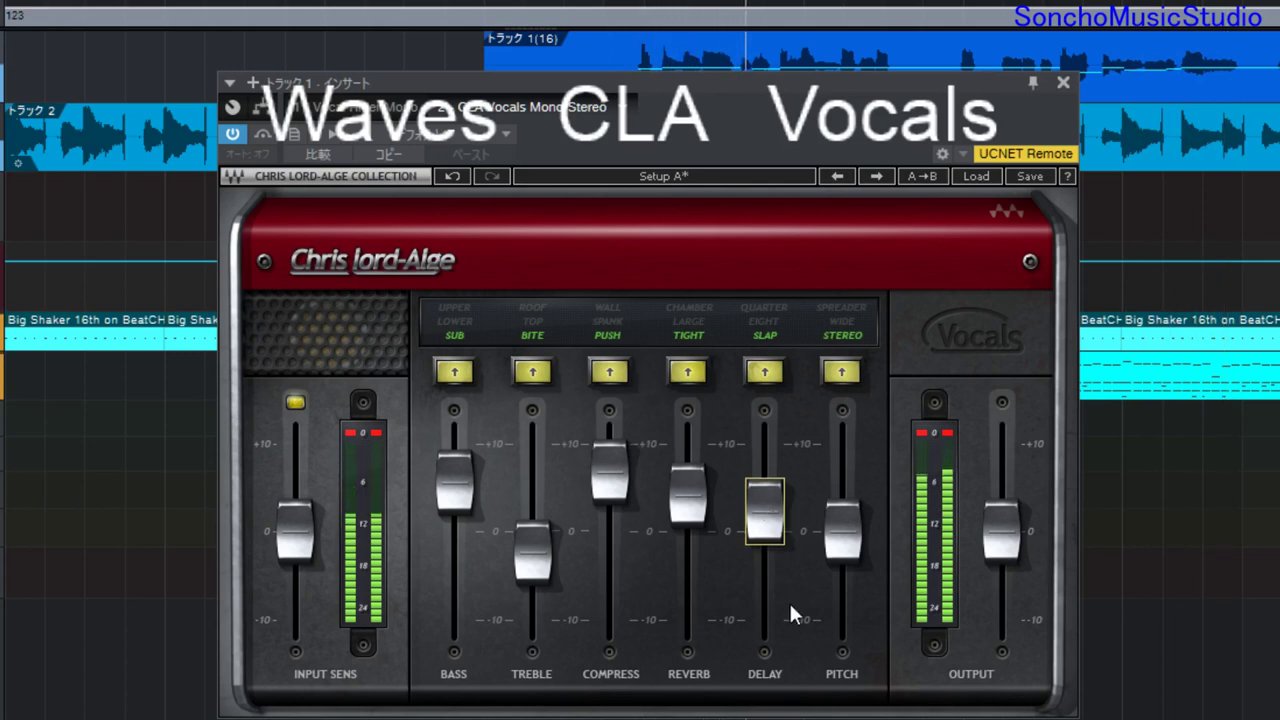
drag(838, 529, 842, 512)
drag(842, 509, 841, 469)
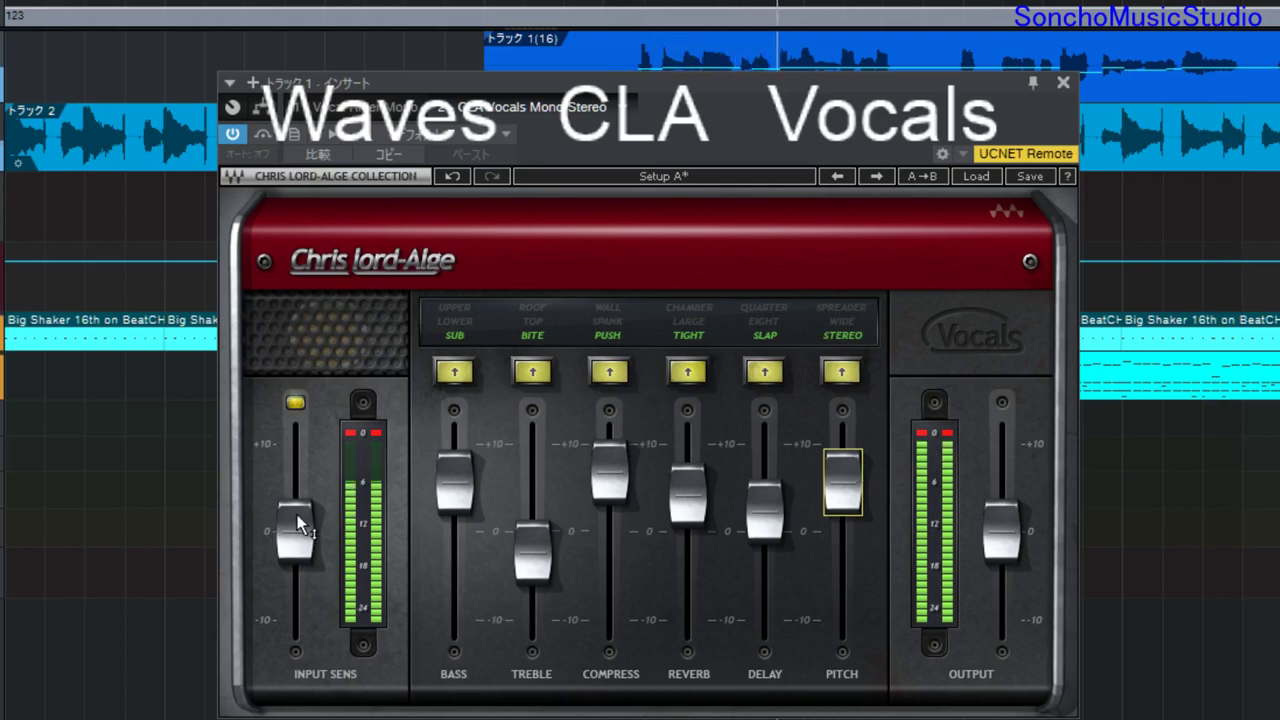
Step: Raise the Input Sens fader to about 2.5 and compare the vocal with the plug-in bypassed and active
drag(280, 530, 280, 507)
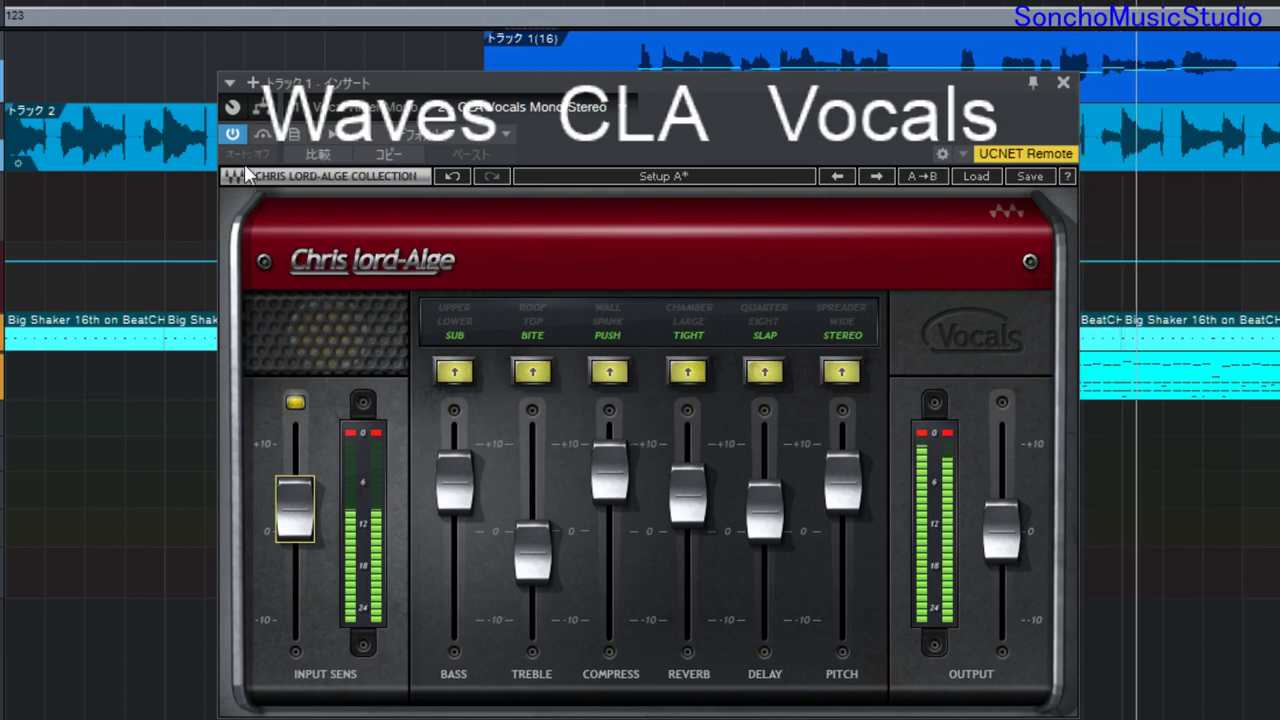
click(229, 134)
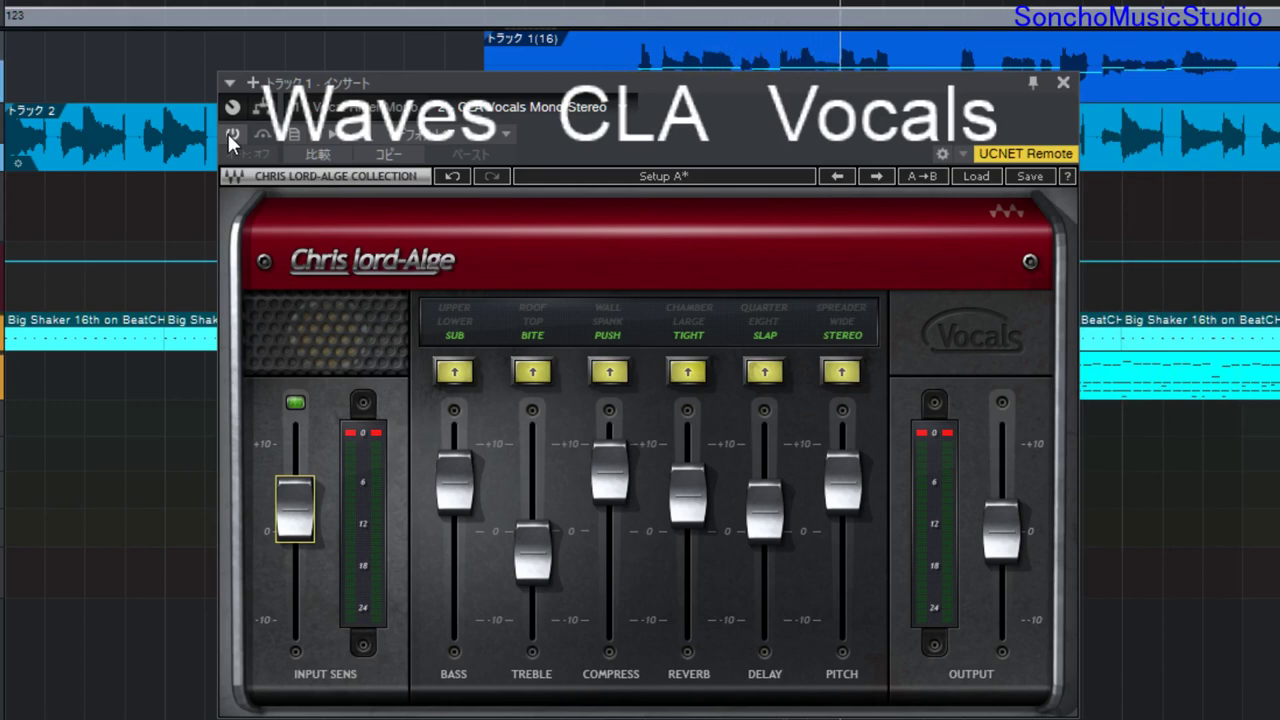
click(228, 133)
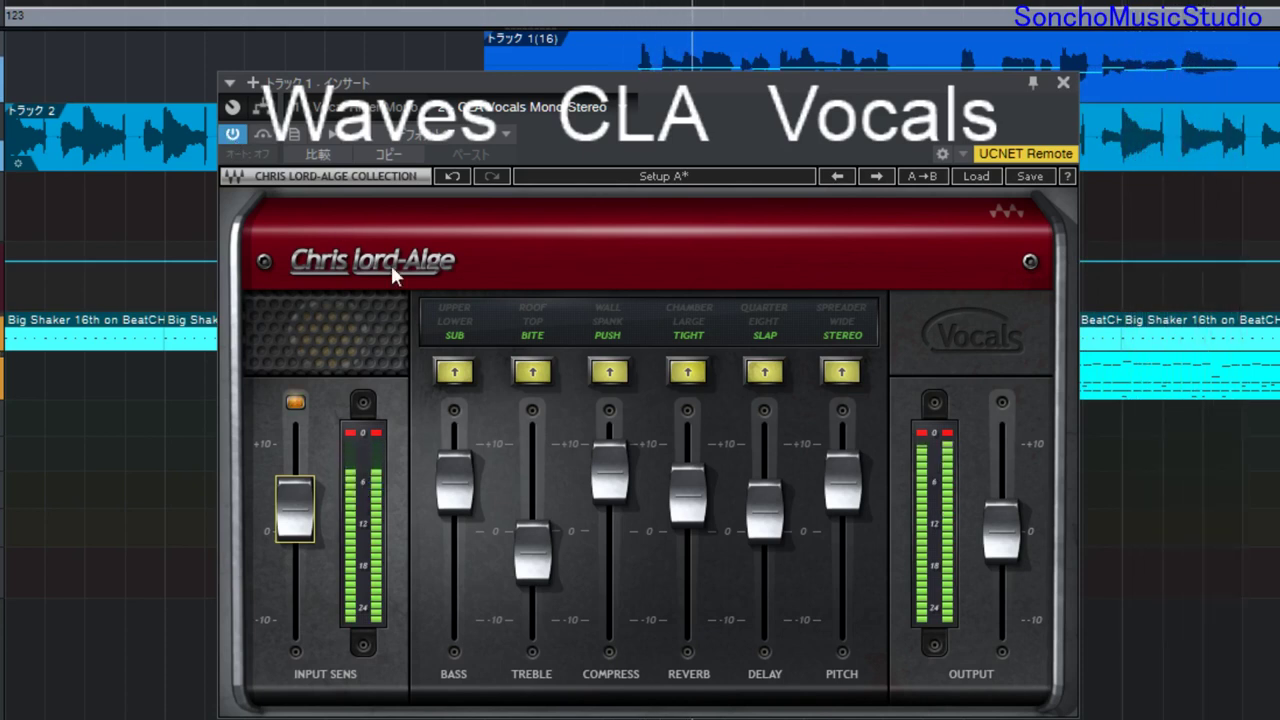
Step: Trim the Reverb fader down to about 3.5 and the Pitch fader to about 4.5
click(697, 520)
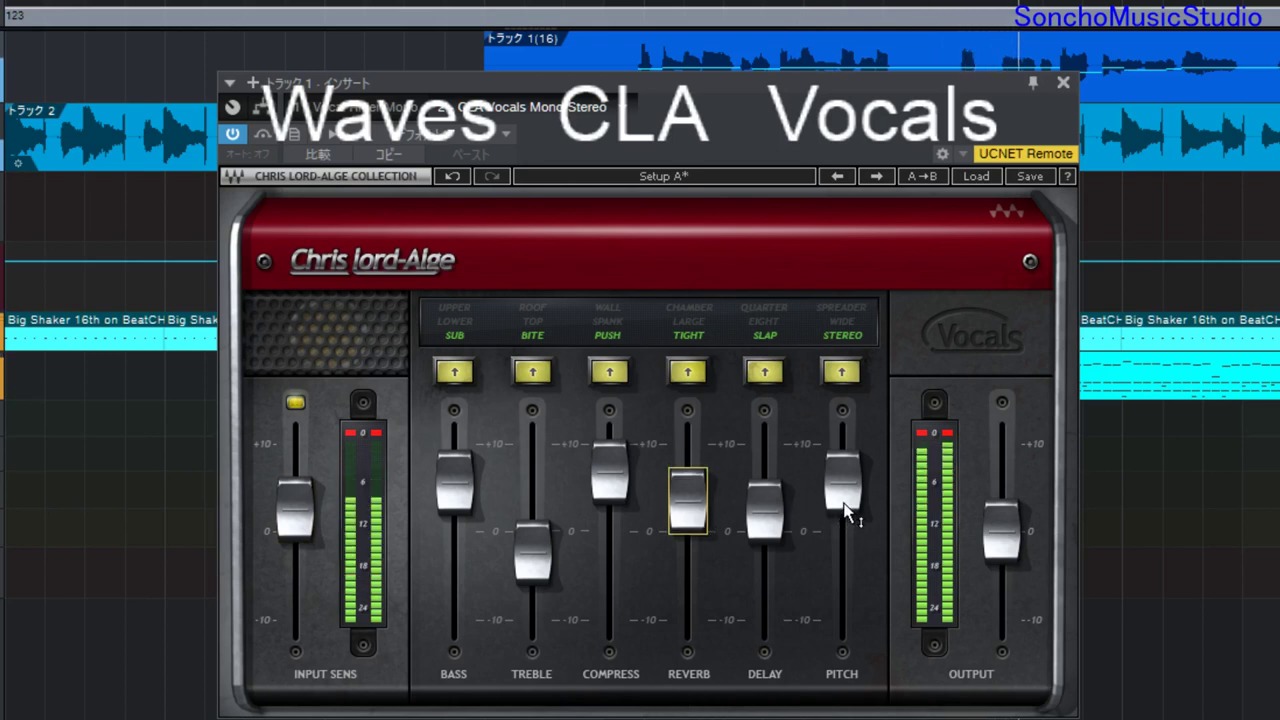
drag(848, 510, 848, 518)
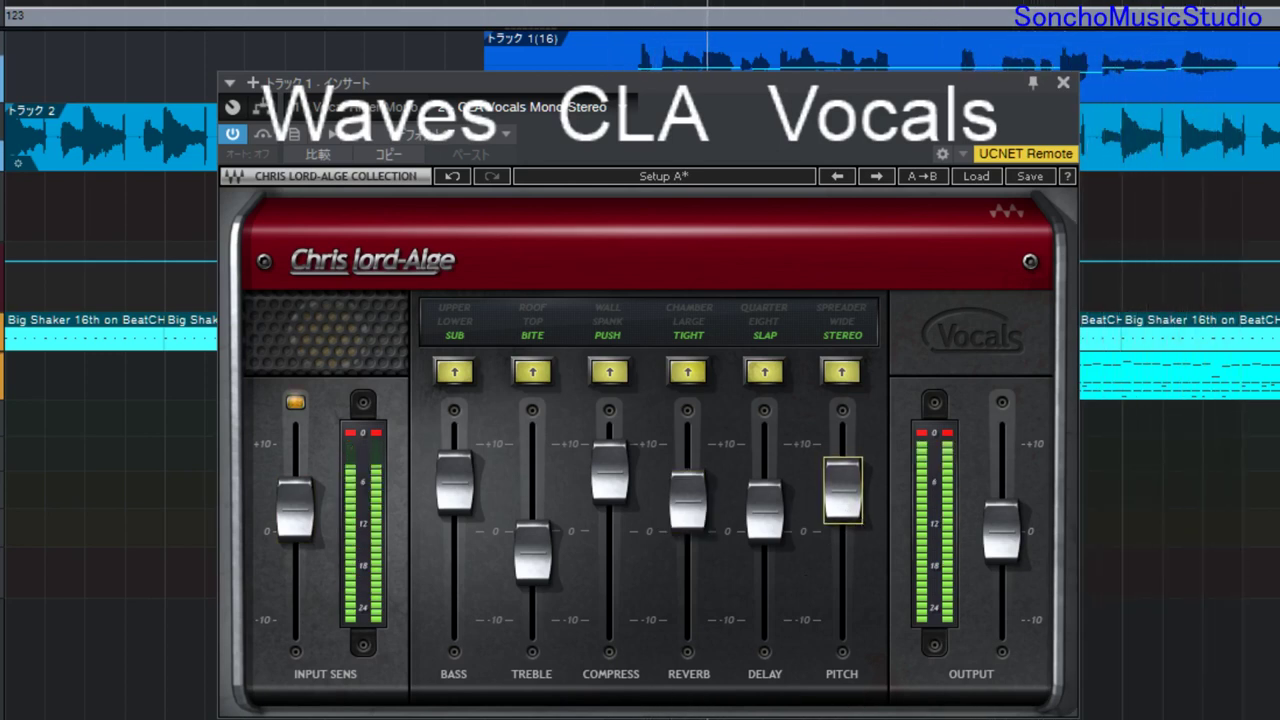